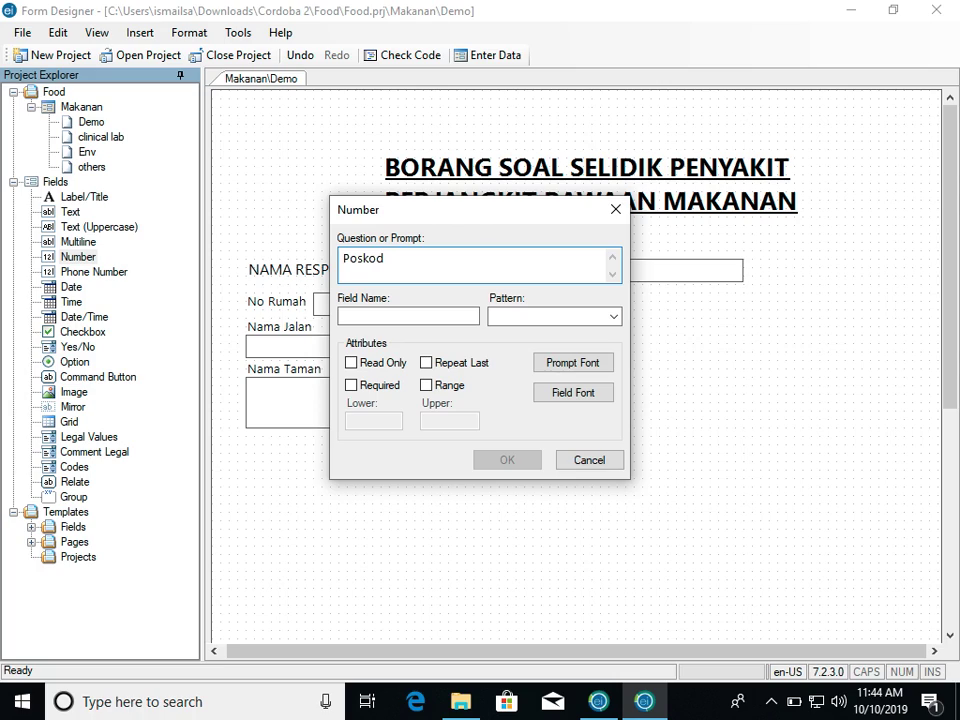
# Create the Poskod number field with the pattern None and align it directly below the Nama Taman box.
pyautogui.click(553, 315)
pyautogui.click(613, 316)
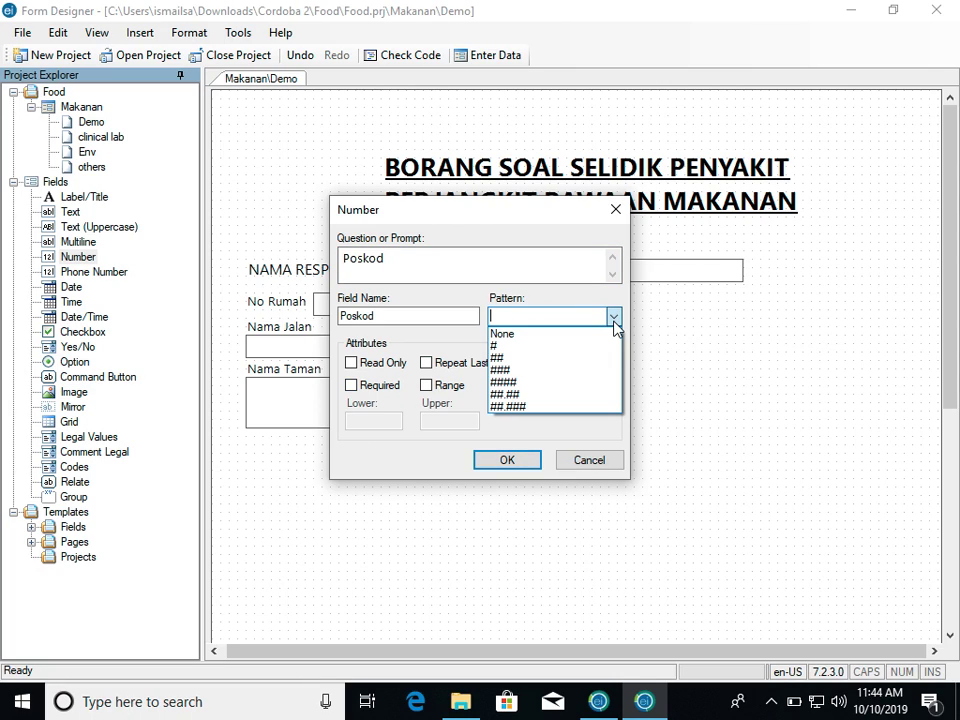
pyautogui.click(603, 335)
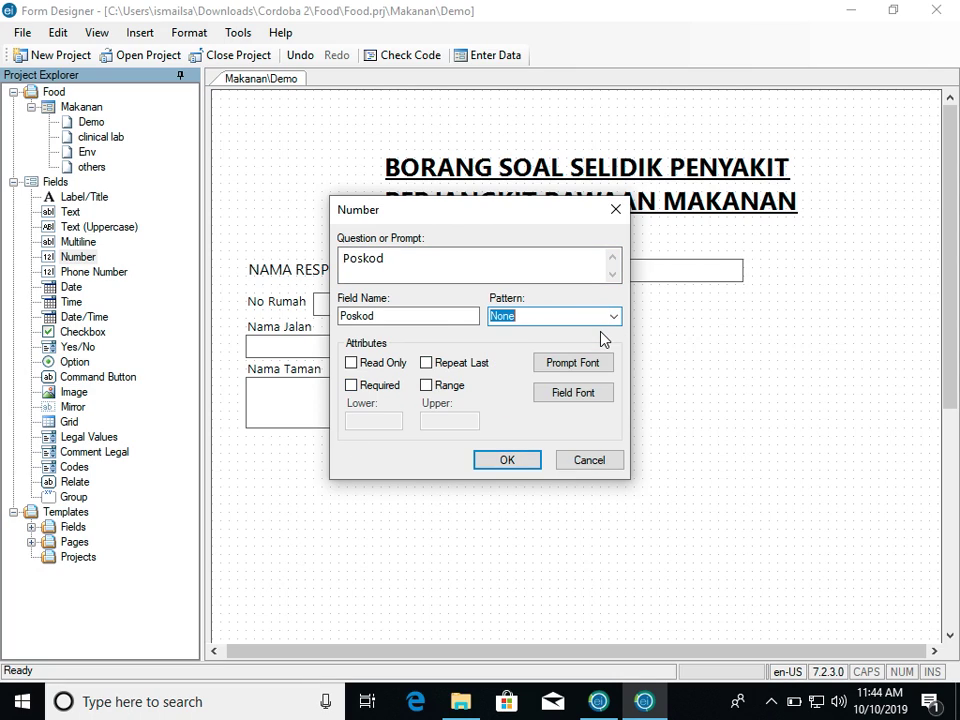
pyautogui.click(521, 468)
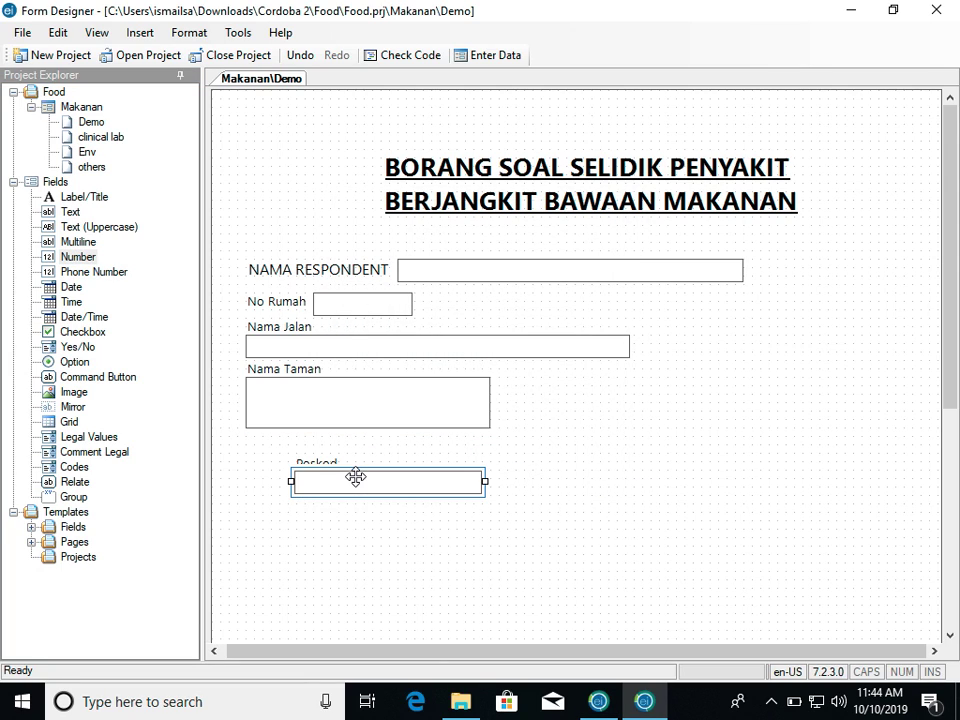
pyautogui.moveTo(333, 460); pyautogui.dragTo(286, 444)
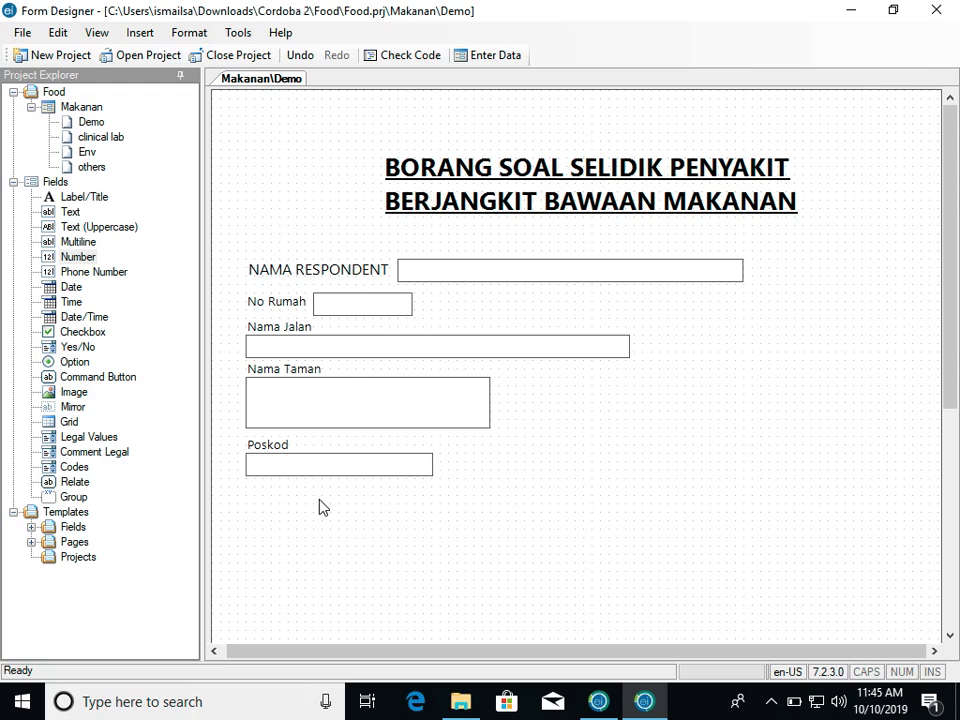
pyautogui.click(299, 464)
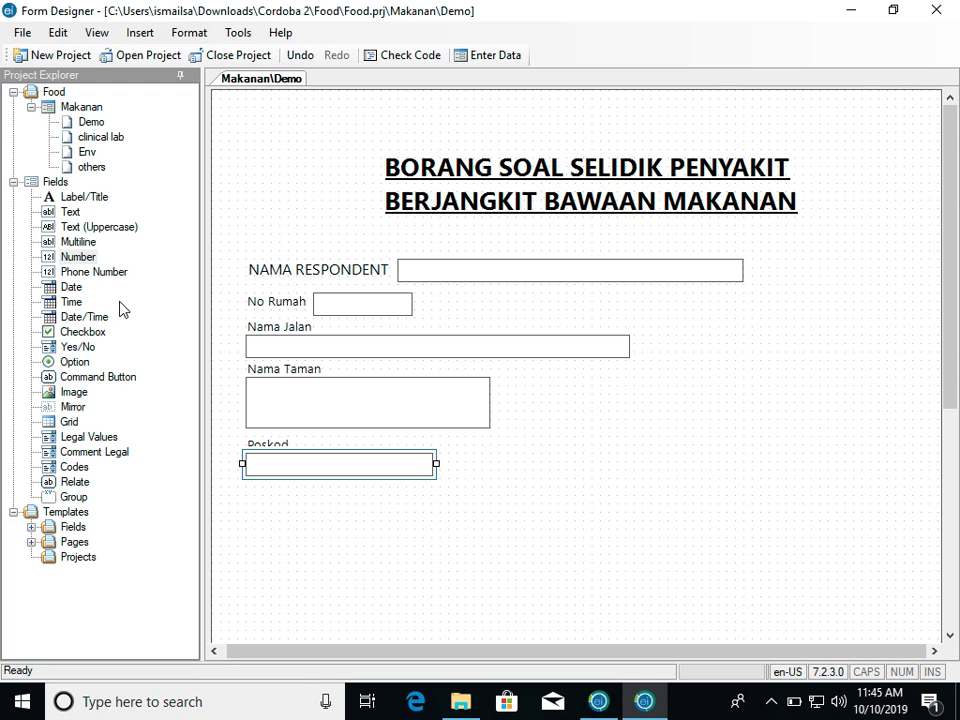
pyautogui.click(377, 508)
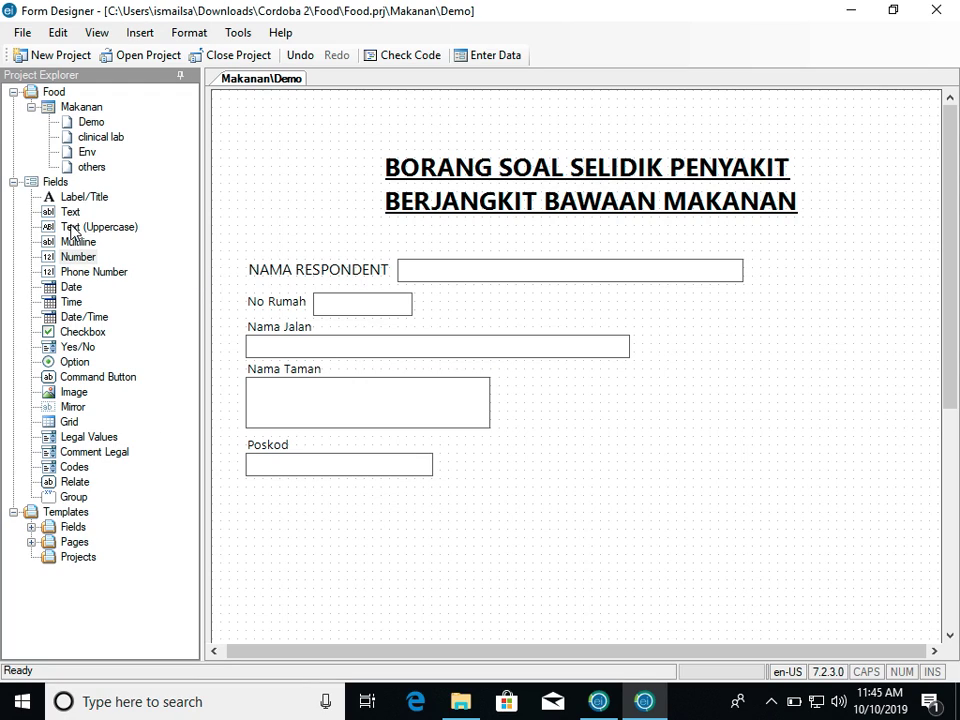
# Add a text field with the prompt Mukim and align it below the Poskod field.
pyautogui.moveTo(78, 257); pyautogui.dragTo(287, 501)
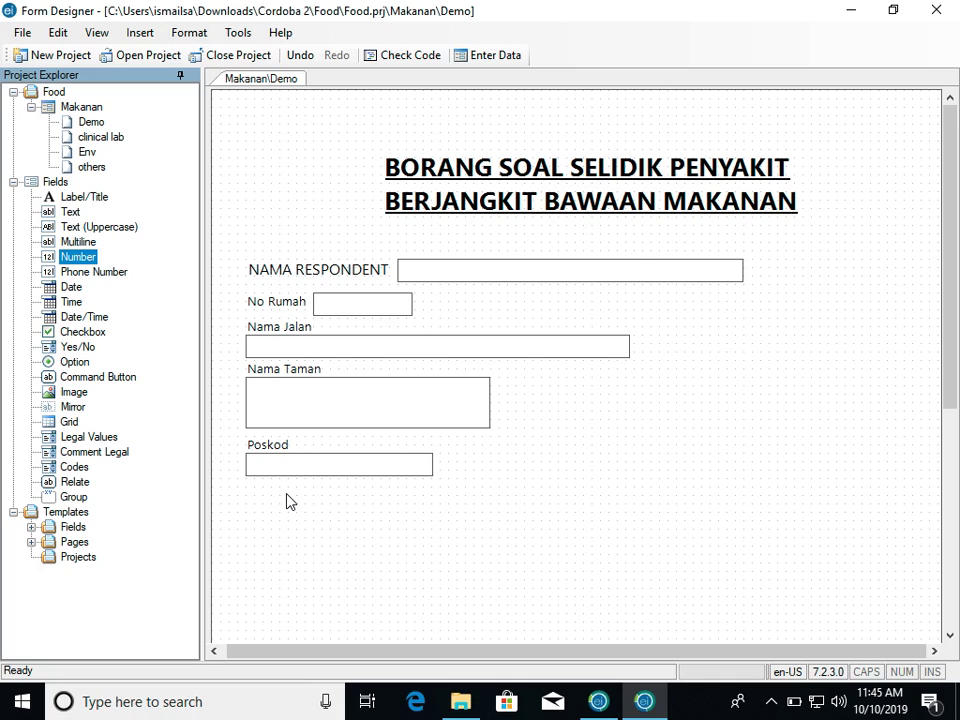
pyautogui.write('Mukim')
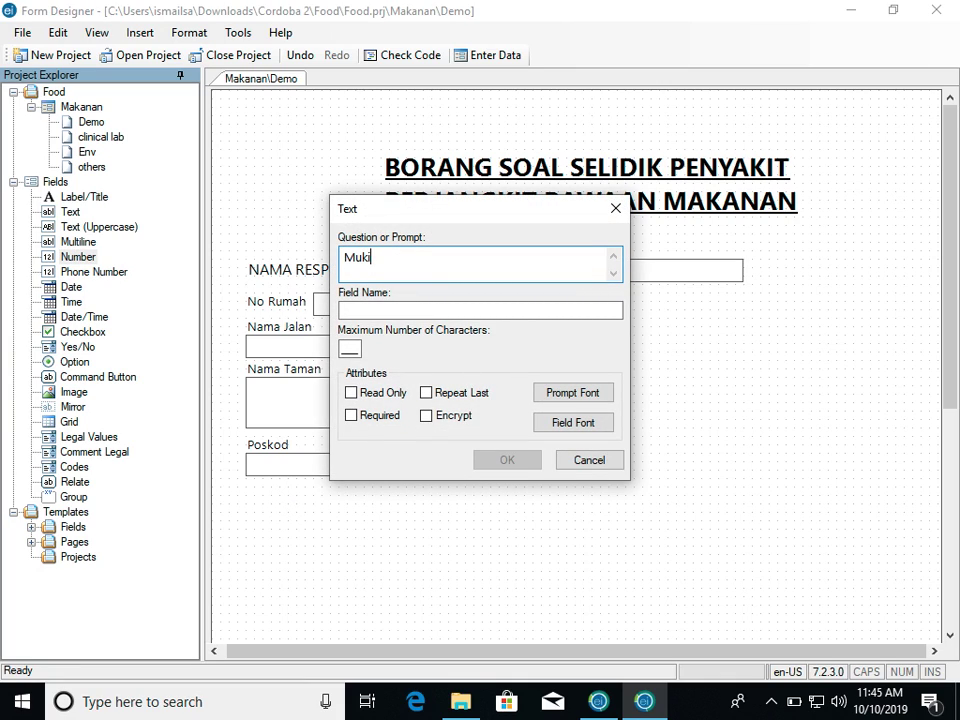
pyautogui.click(349, 349)
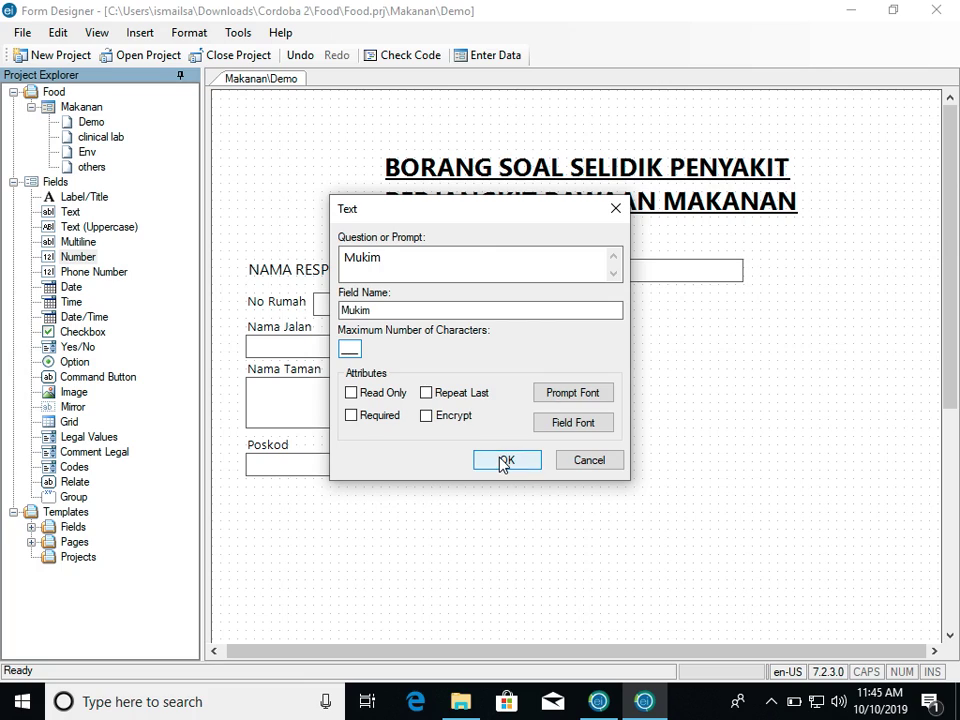
pyautogui.click(501, 461)
pyautogui.moveTo(310, 494); pyautogui.dragTo(272, 490)
pyautogui.click(228, 440)
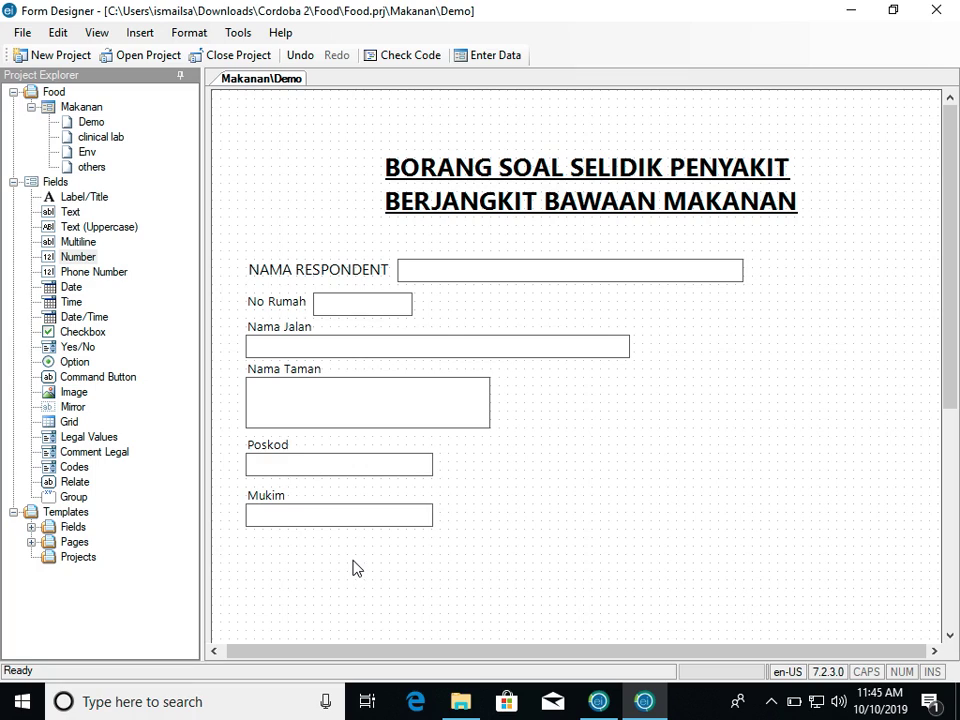
# Add a label reading "Maklumat Diri" with the field name MaklumatDiri and place it below the Mukim field.
pyautogui.scroll(-3, 360, 568)
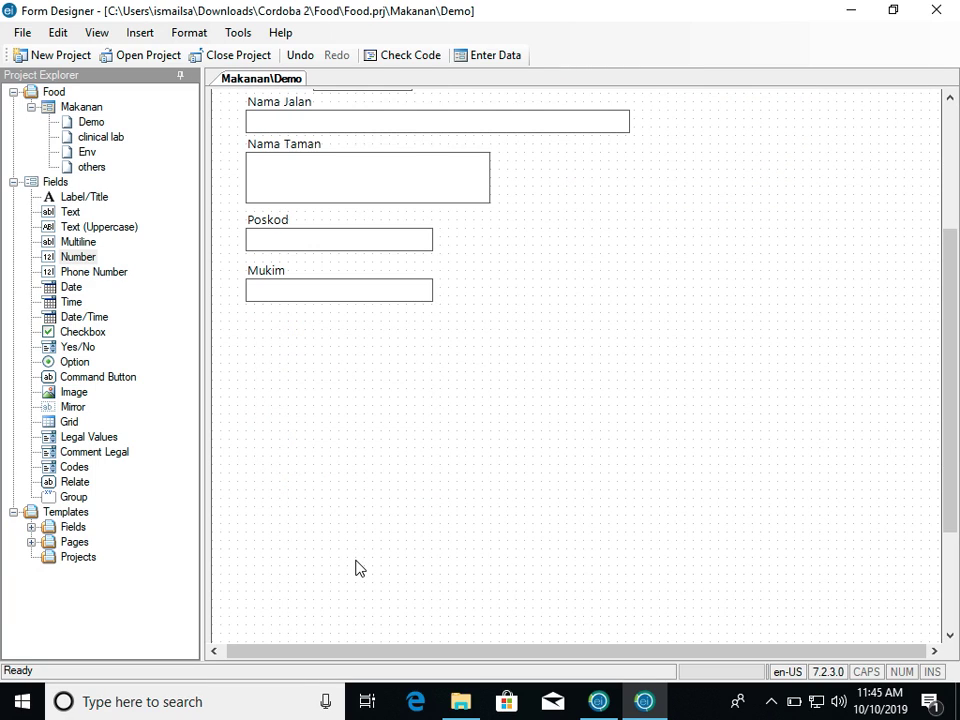
pyautogui.scroll(1, 360, 568)
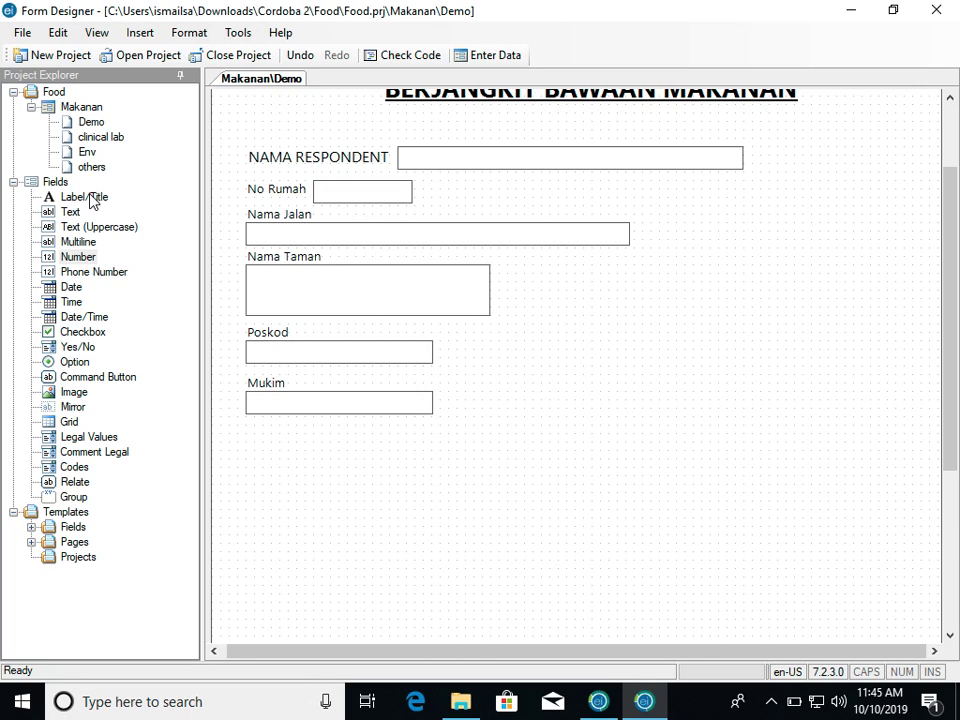
pyautogui.click(92, 199)
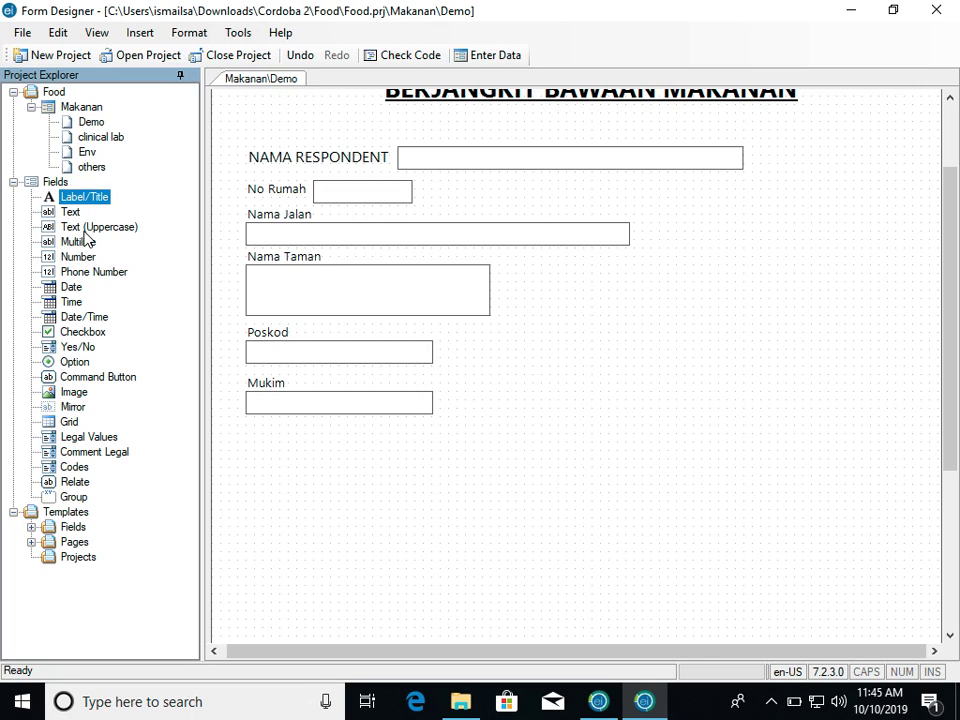
pyautogui.moveTo(86, 204); pyautogui.dragTo(296, 462)
pyautogui.write('Maklumat Diri')
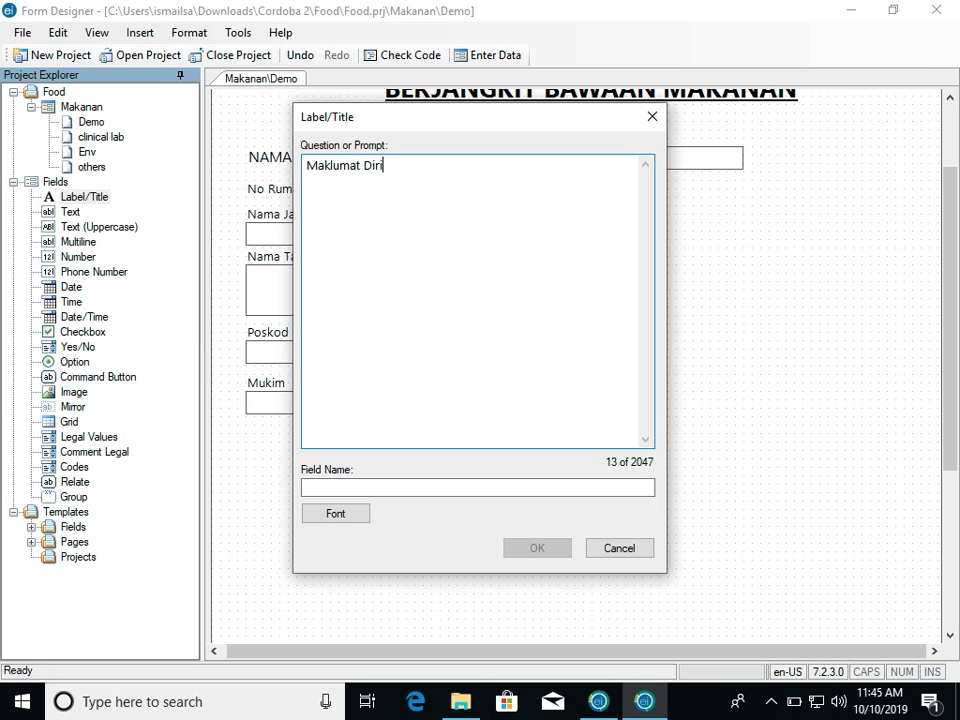
pyautogui.click(422, 488)
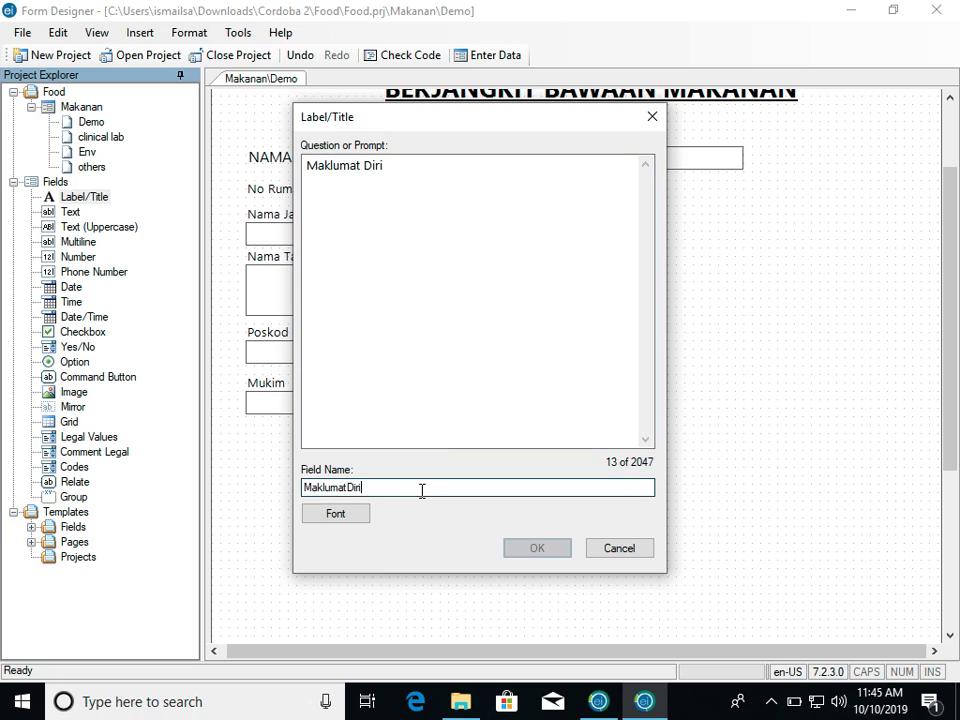
pyautogui.click(511, 548)
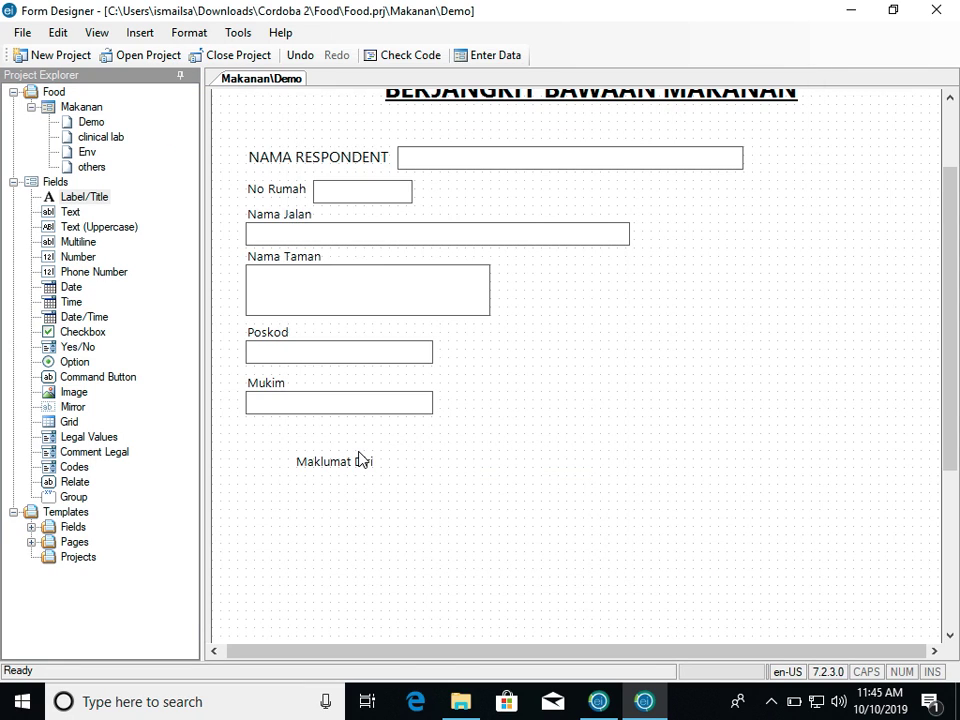
pyautogui.click(358, 463)
pyautogui.moveTo(357, 463); pyautogui.dragTo(319, 447)
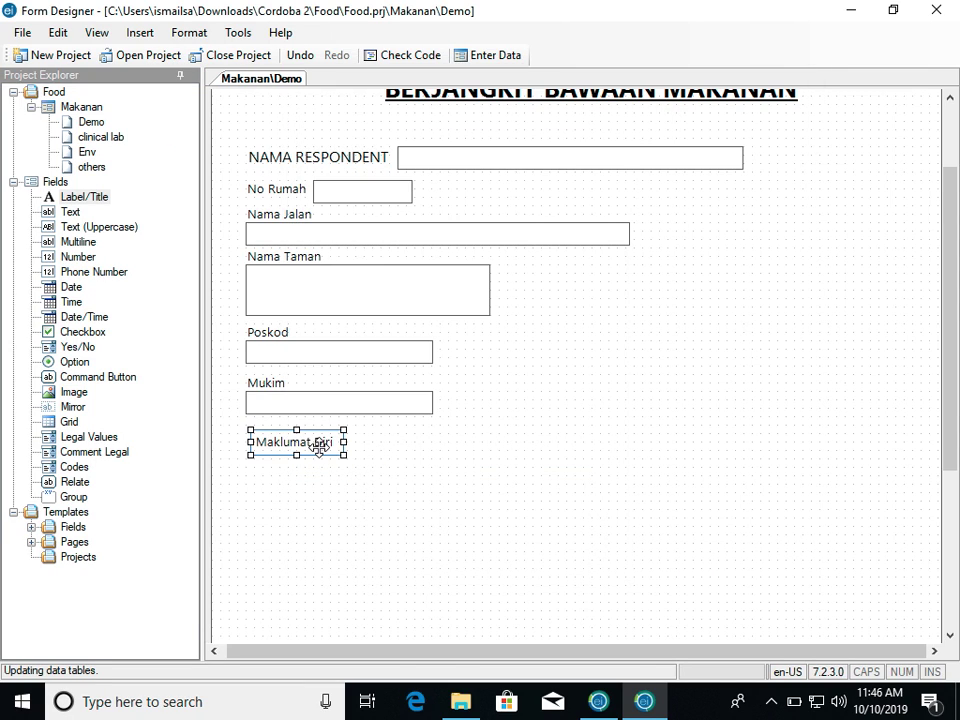
# Set the font size of the Maklumat Diri label to 16.
pyautogui.rightClick(319, 447)
pyautogui.click(346, 459)
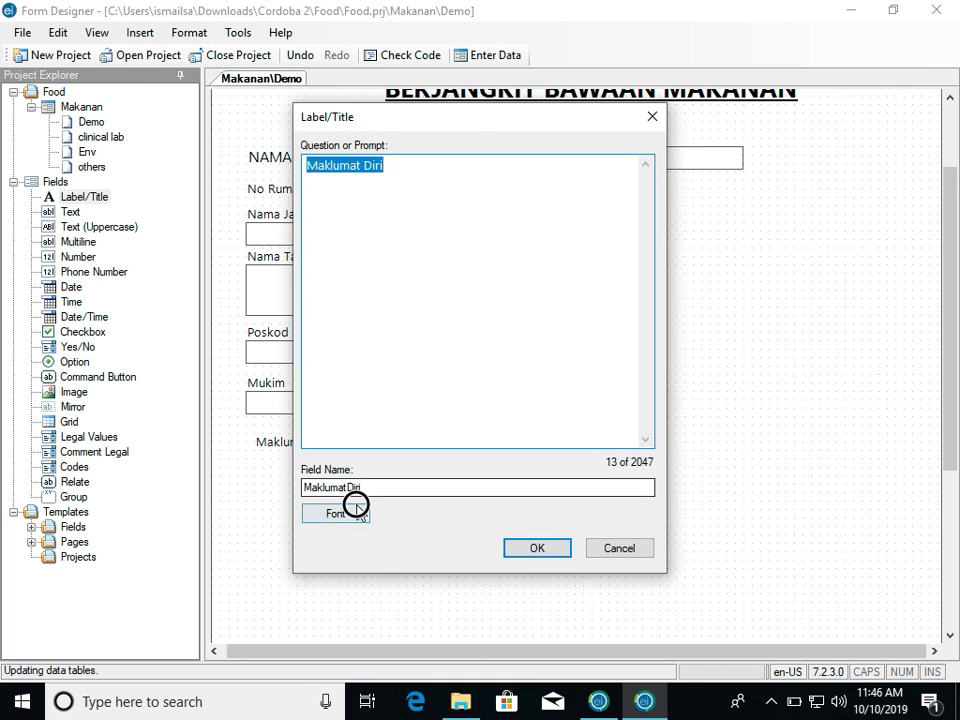
pyautogui.click(357, 510)
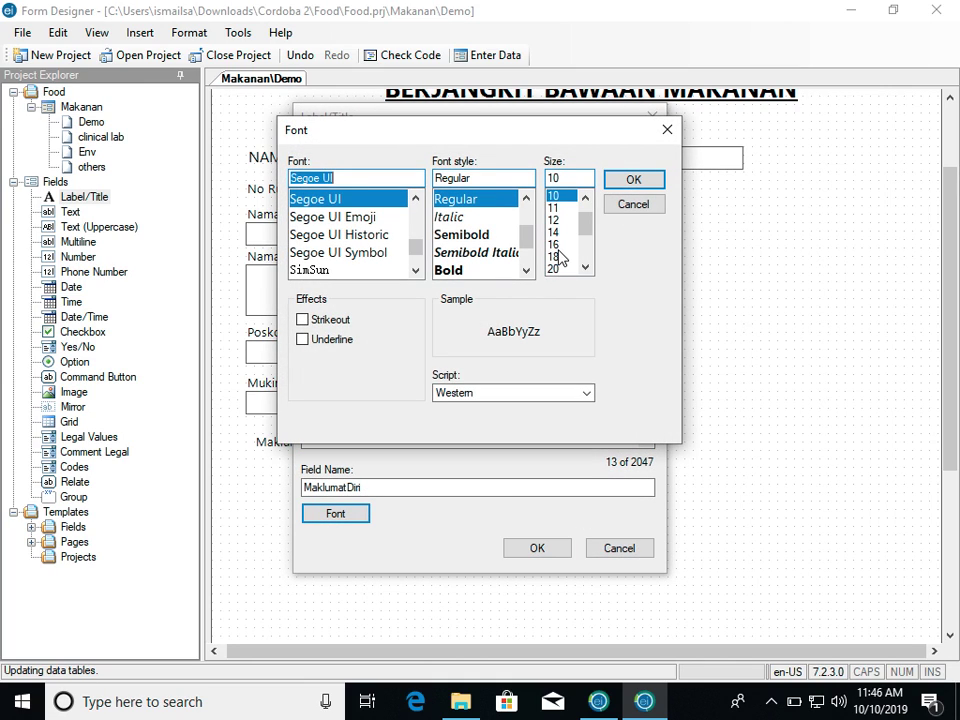
pyautogui.click(556, 245)
pyautogui.click(633, 180)
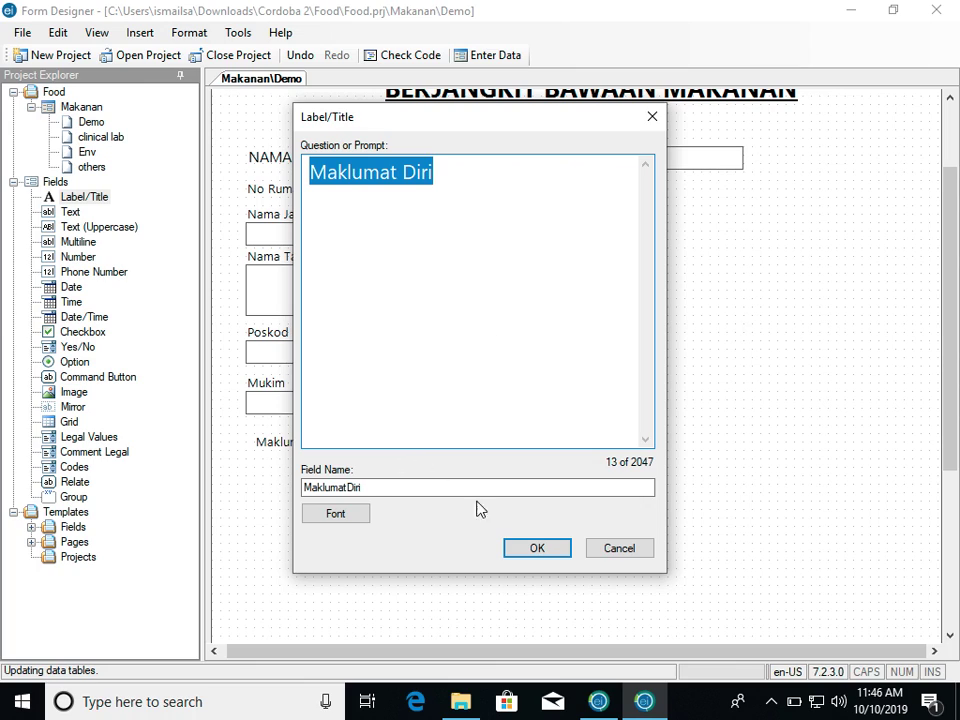
pyautogui.click(536, 548)
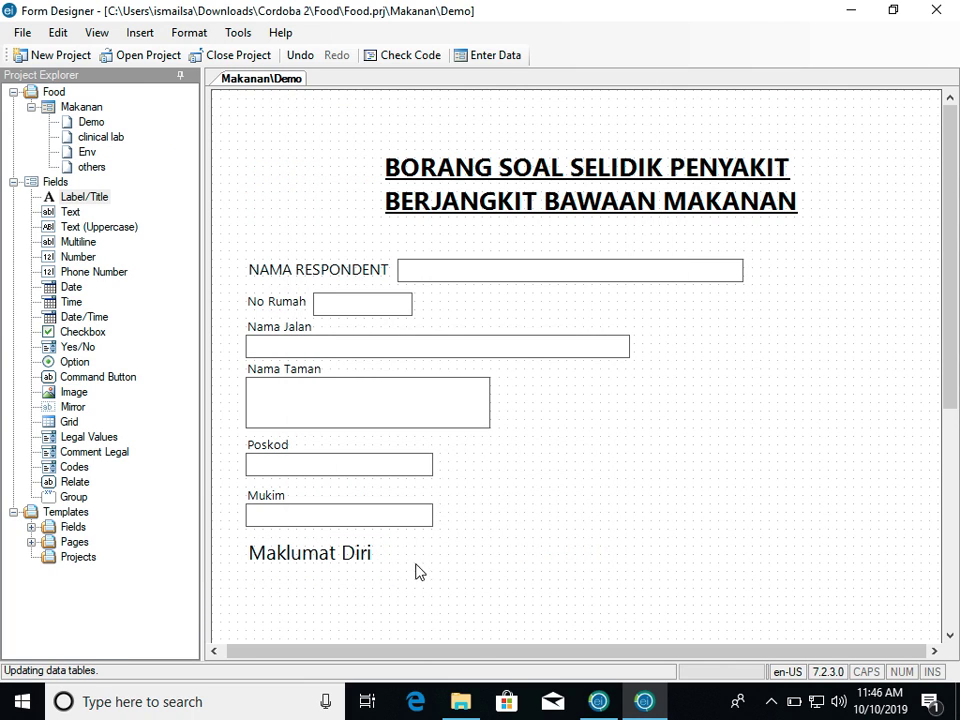
# Add an option field named Jantina with the choices Lelaki and Wanita, placed below the Maklumat Diri heading.
pyautogui.scroll(-5, 436, 578)
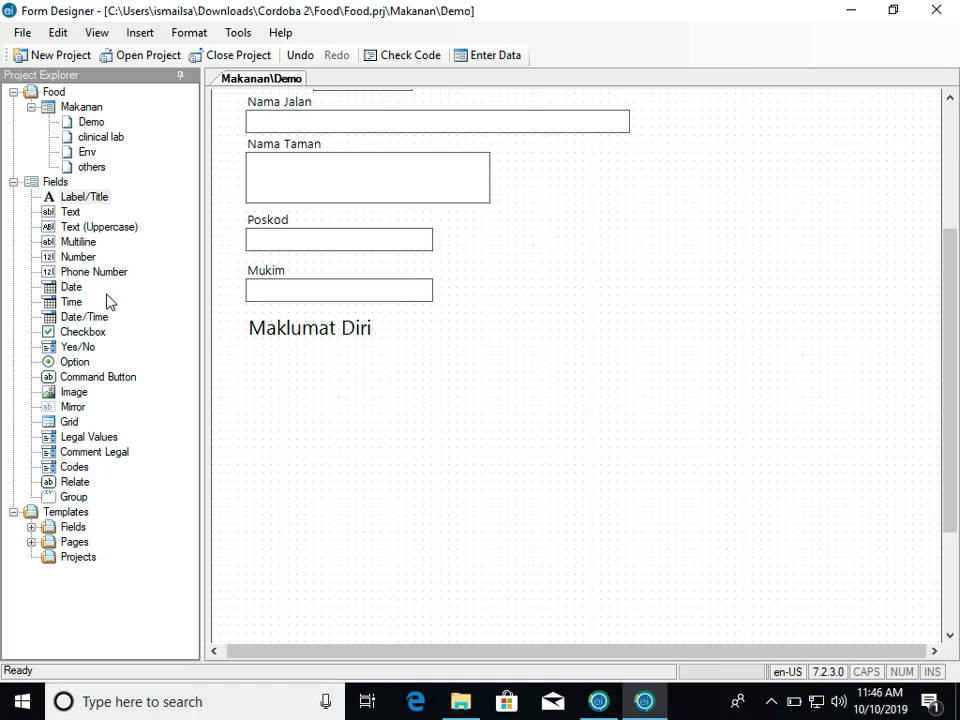
pyautogui.click(78, 364)
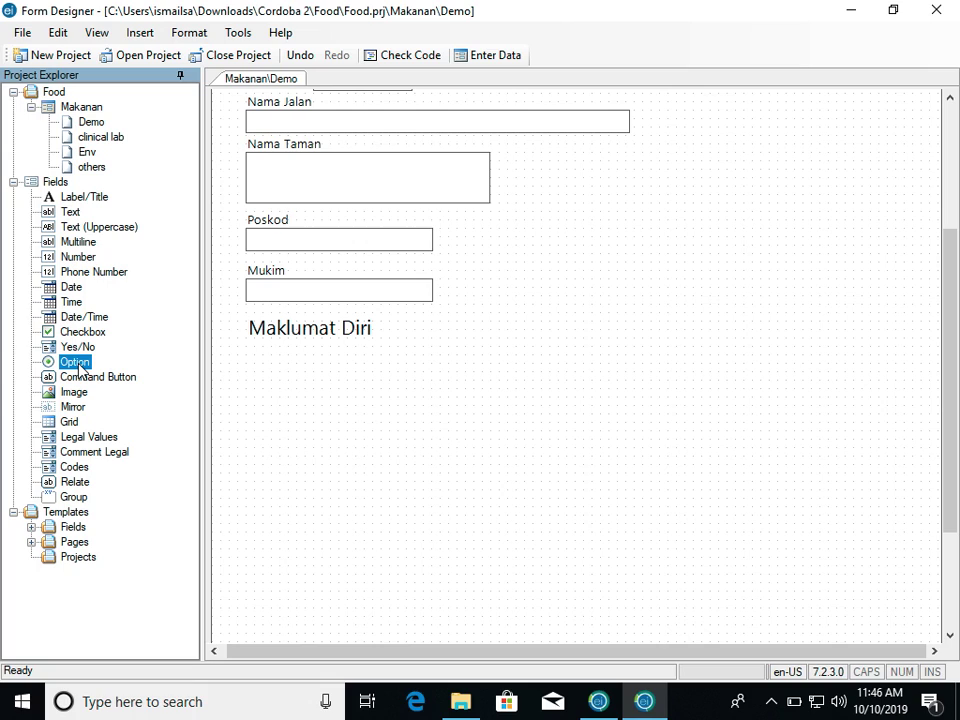
pyautogui.moveTo(78, 363); pyautogui.dragTo(268, 376)
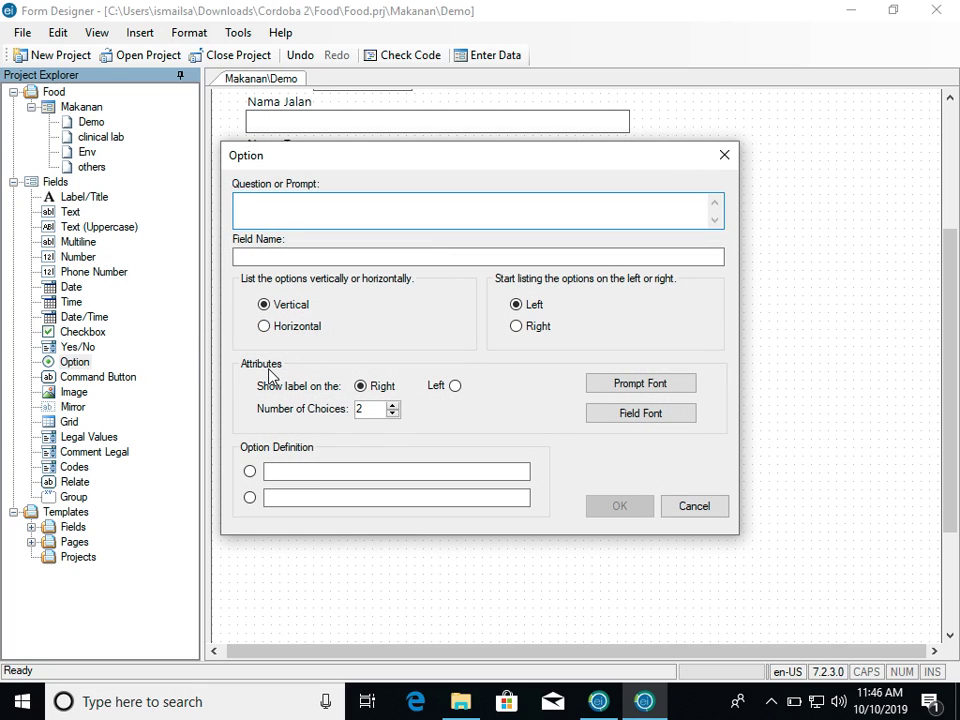
pyautogui.write('JAn')
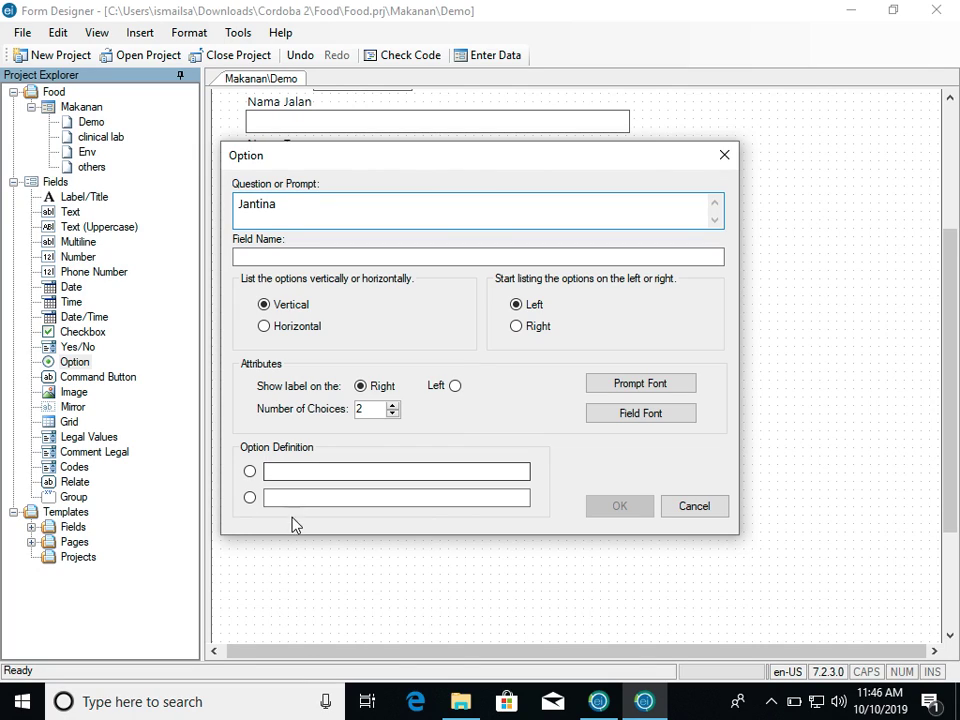
pyautogui.click(320, 470)
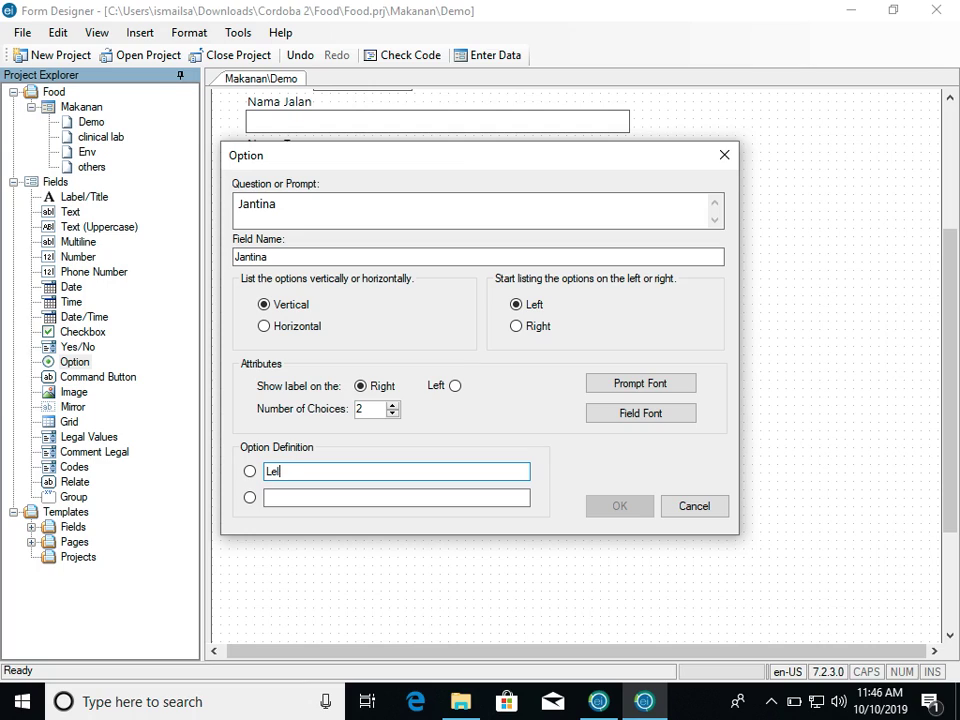
pyautogui.write('Wanita')
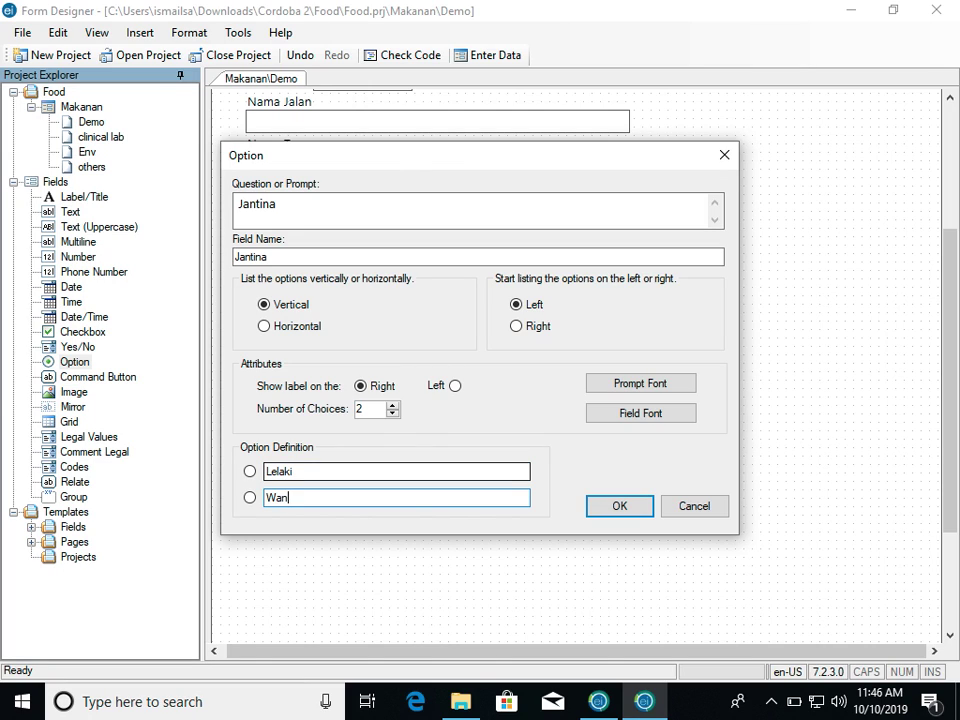
pyautogui.click(599, 509)
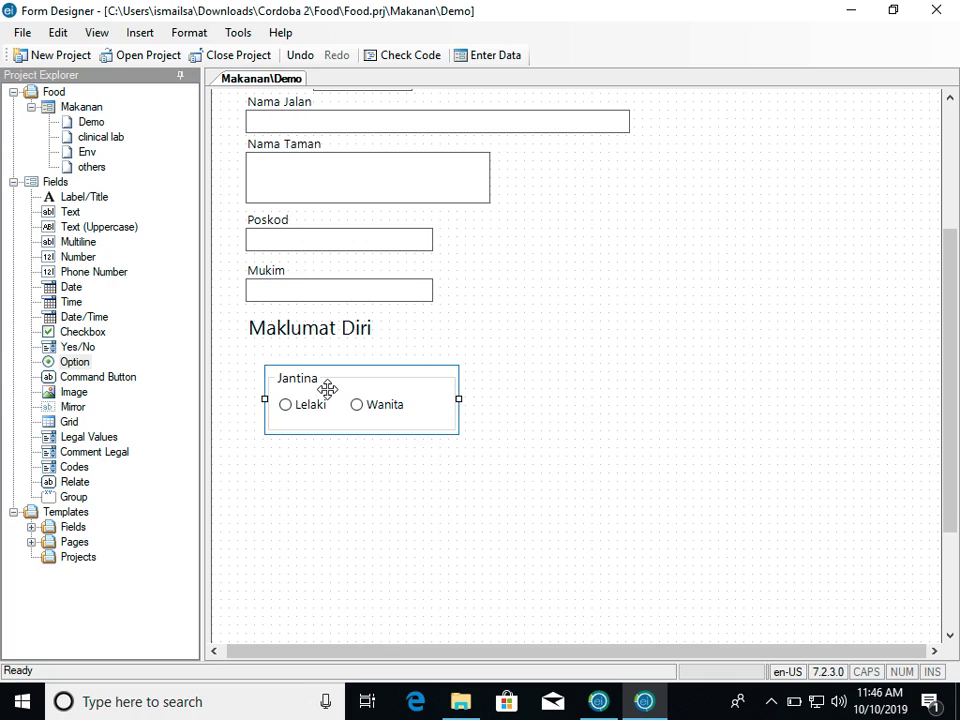
pyautogui.moveTo(313, 375); pyautogui.dragTo(301, 360)
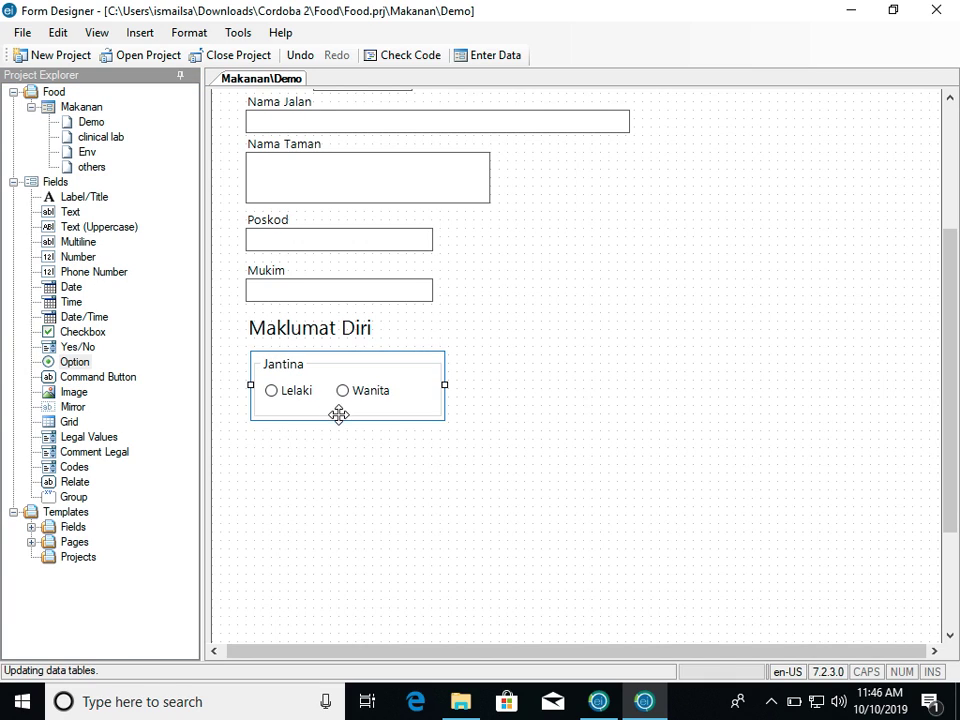
# Add an option field named Bangsa below Jantina with three choices: Melayu, Cina and India.
pyautogui.moveTo(77, 363); pyautogui.dragTo(285, 447)
pyautogui.write('Bangsa')
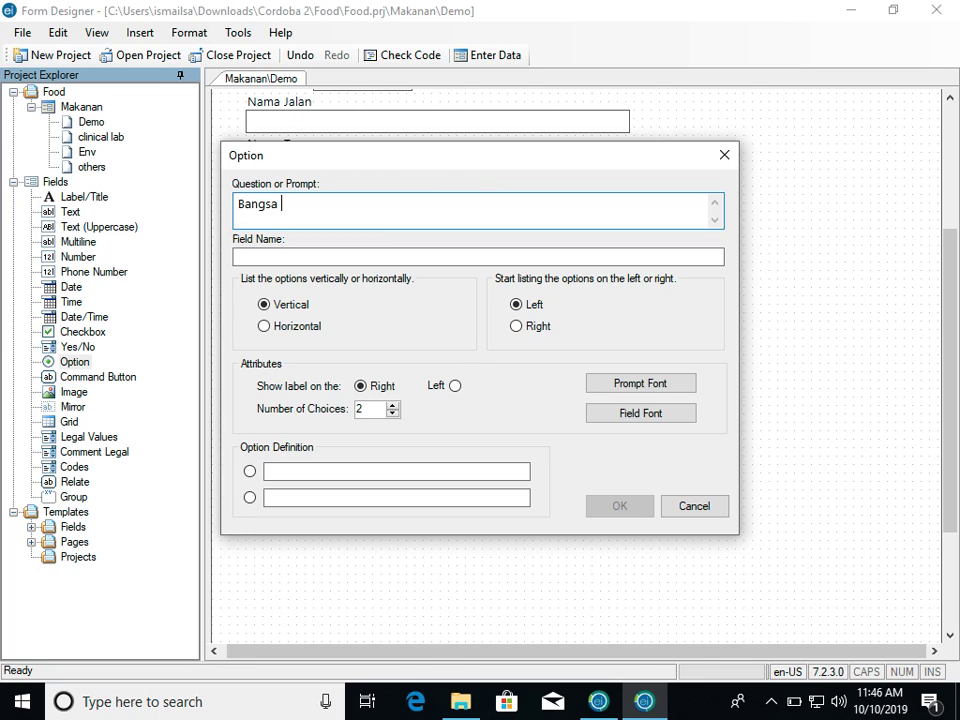
pyautogui.press('Tab')
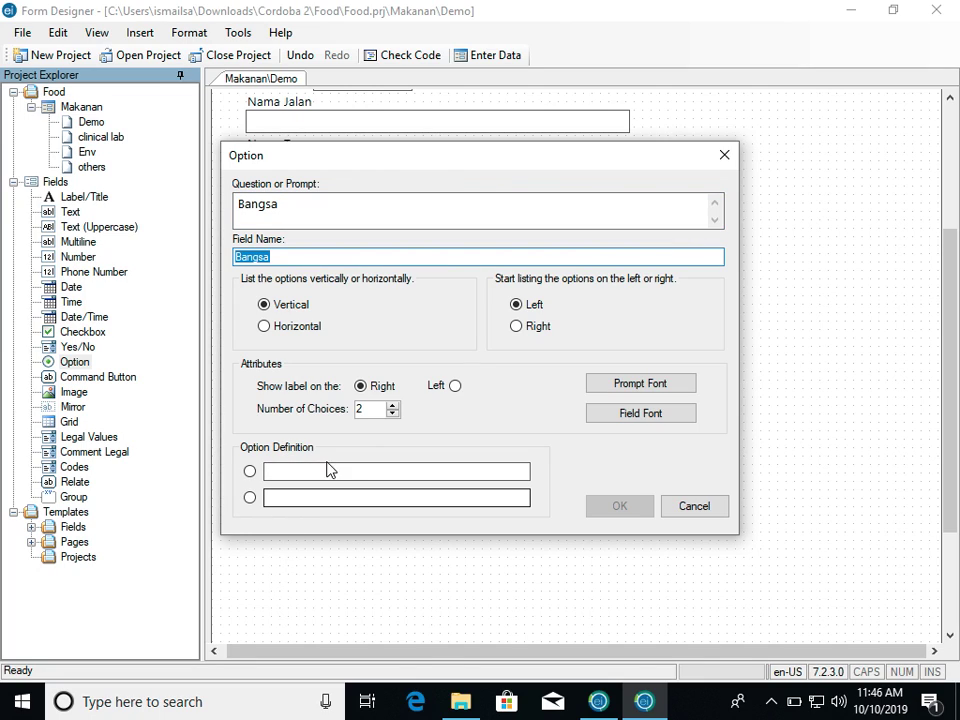
pyautogui.click(392, 407)
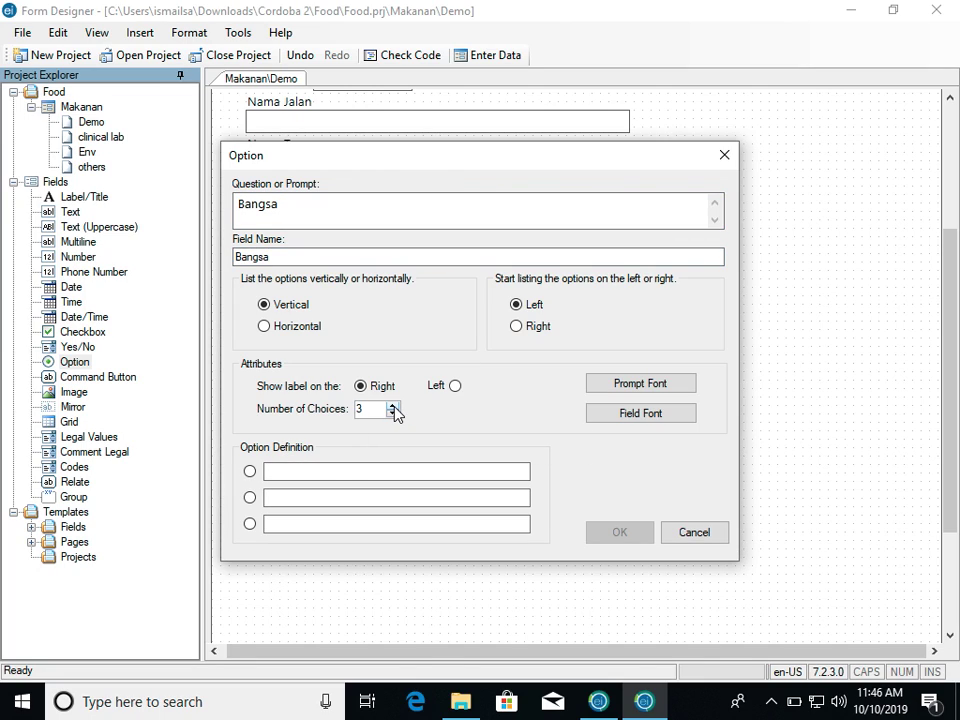
pyautogui.click(308, 467)
pyautogui.write('Melayu')
pyautogui.press('Tab')
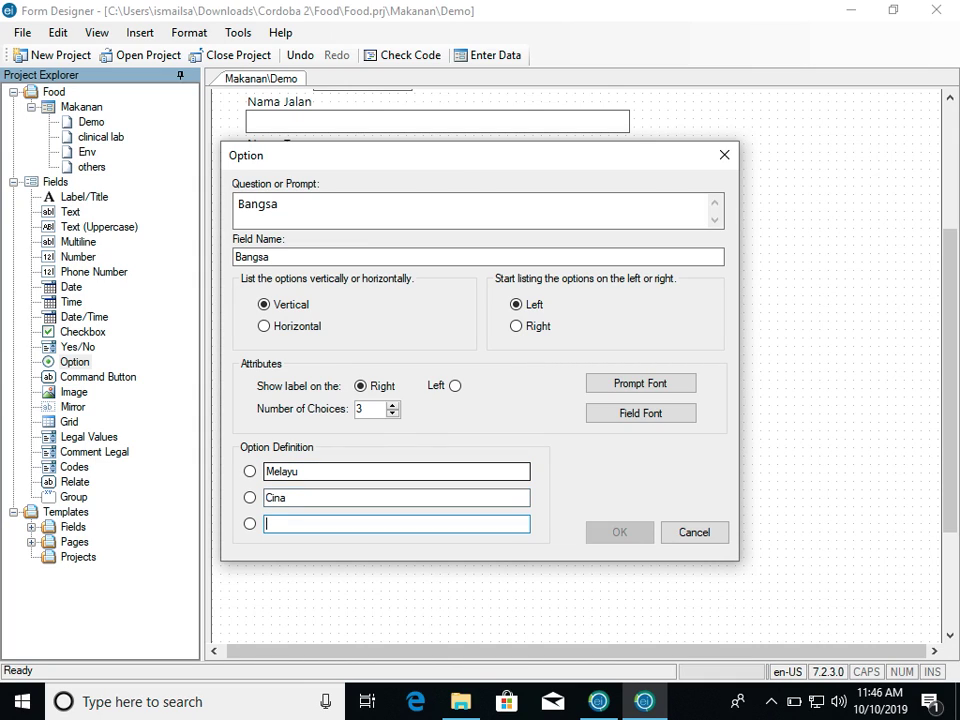
pyautogui.write('India')
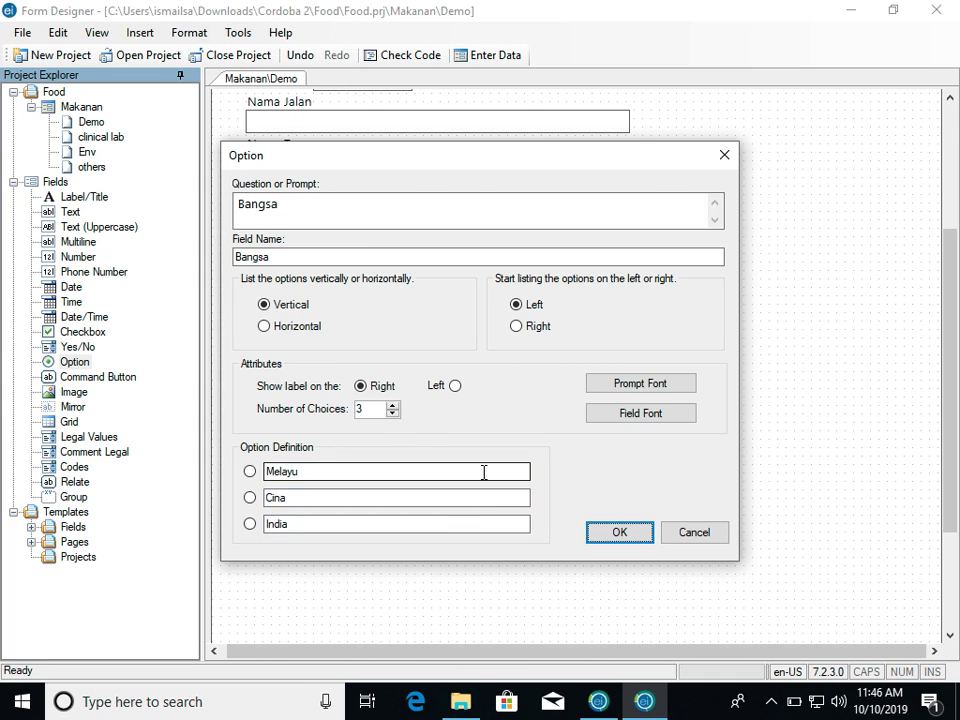
pyautogui.click(603, 532)
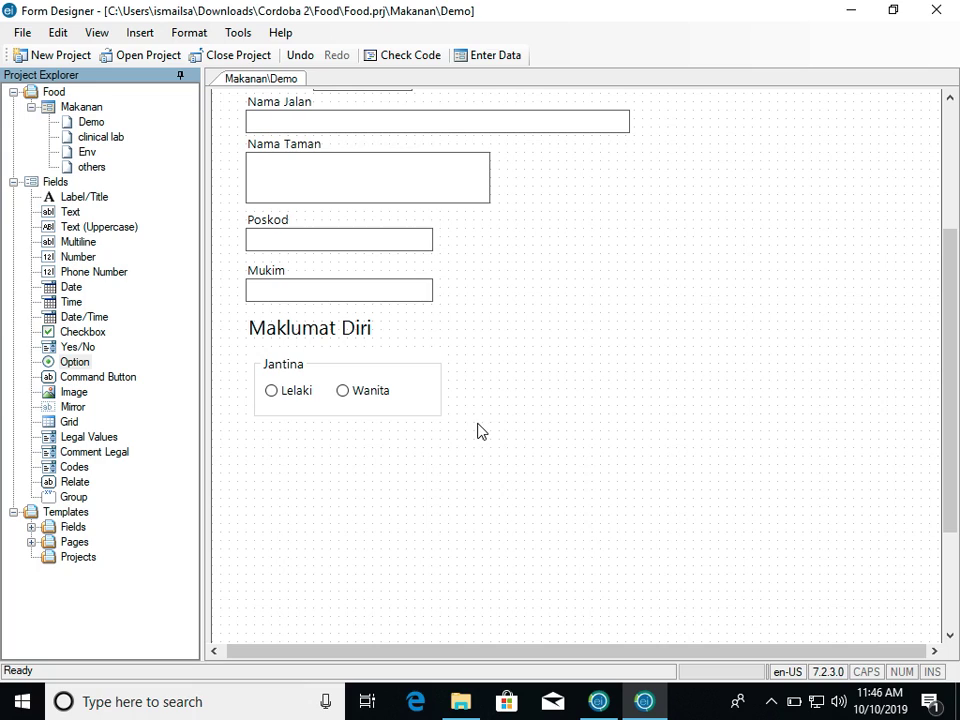
# Move the Bangsa field beside Jantina and widen it so its three choices fit in a single aligned row.
pyautogui.moveTo(388, 463); pyautogui.dragTo(581, 357)
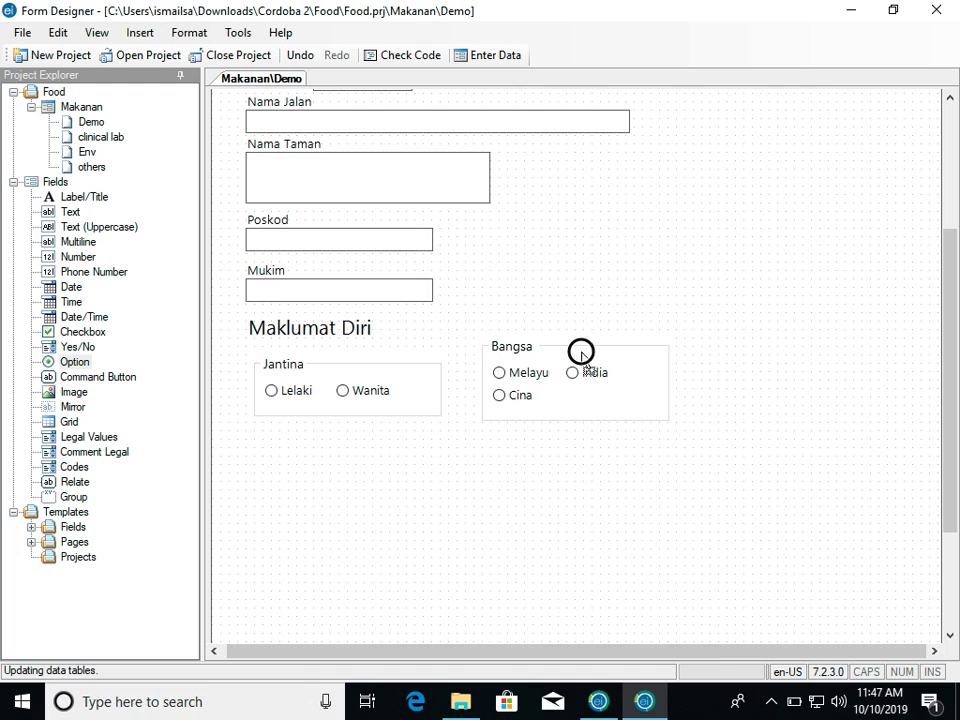
pyautogui.click(524, 375)
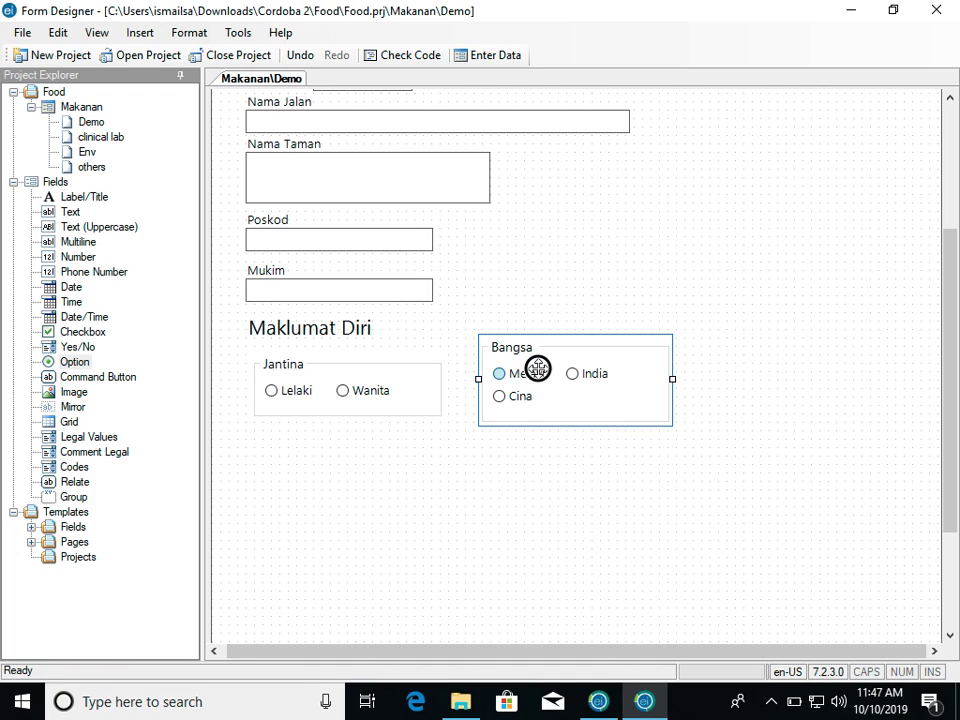
pyautogui.click(540, 373)
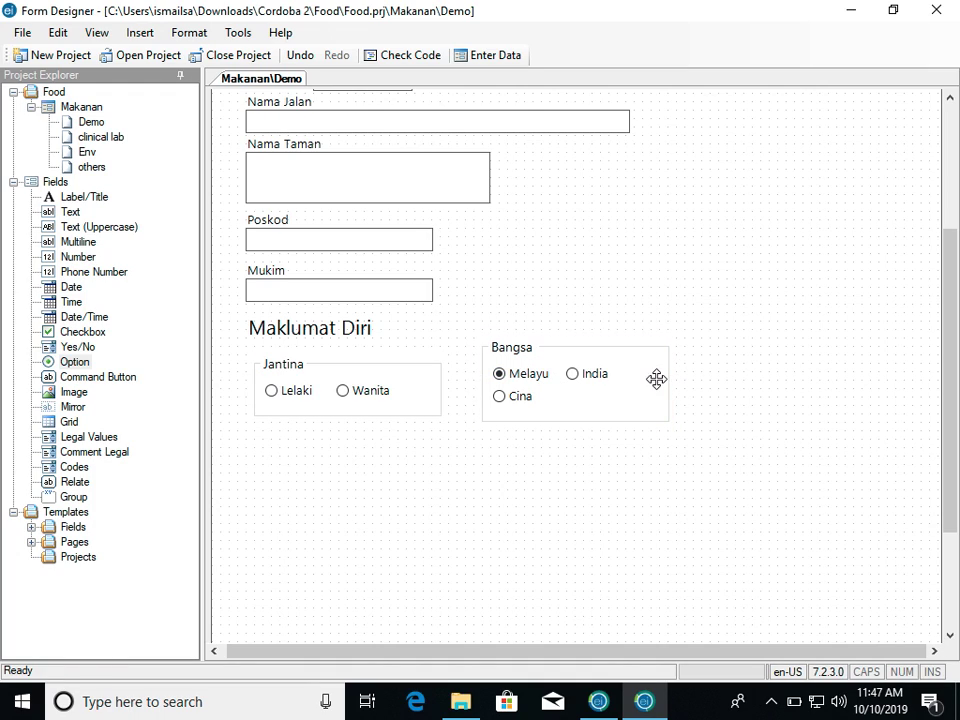
pyautogui.moveTo(671, 378); pyautogui.dragTo(716, 378)
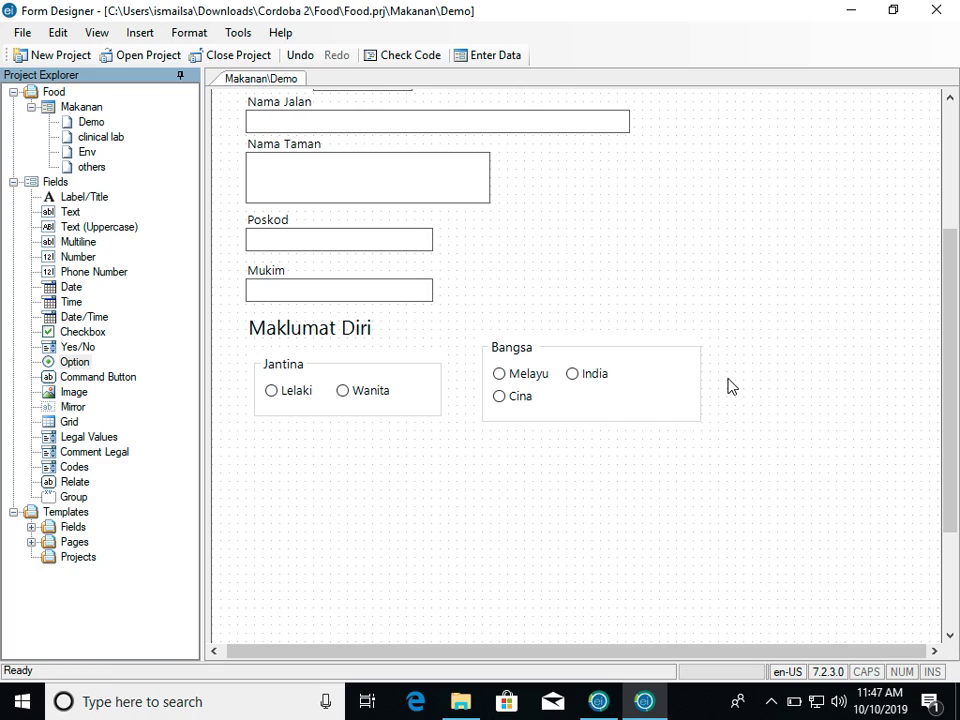
pyautogui.click(676, 379)
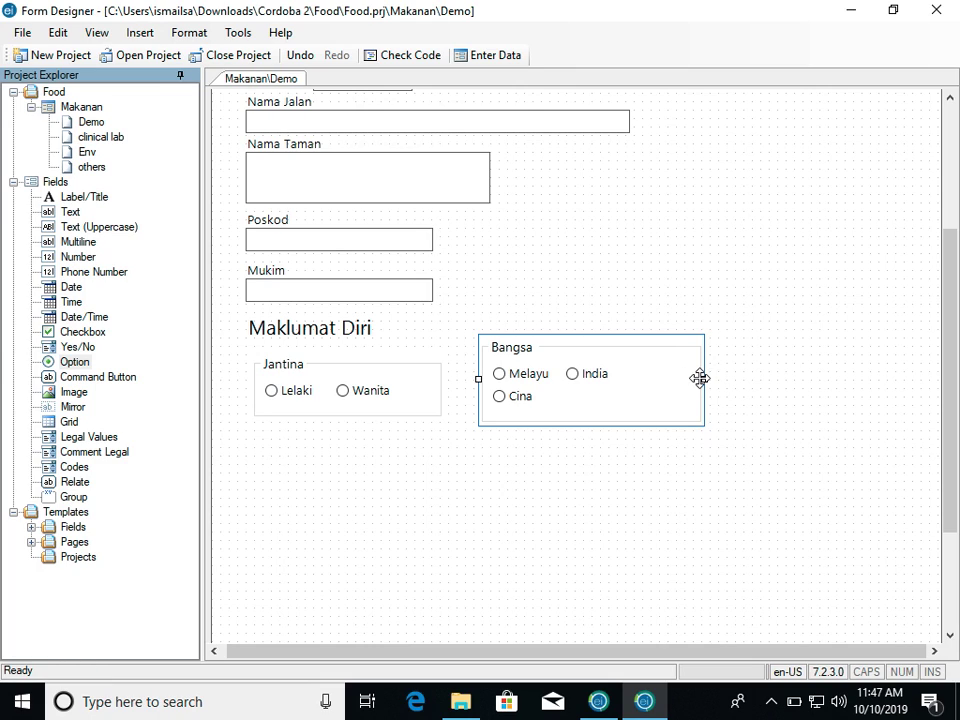
pyautogui.moveTo(703, 378); pyautogui.dragTo(718, 403)
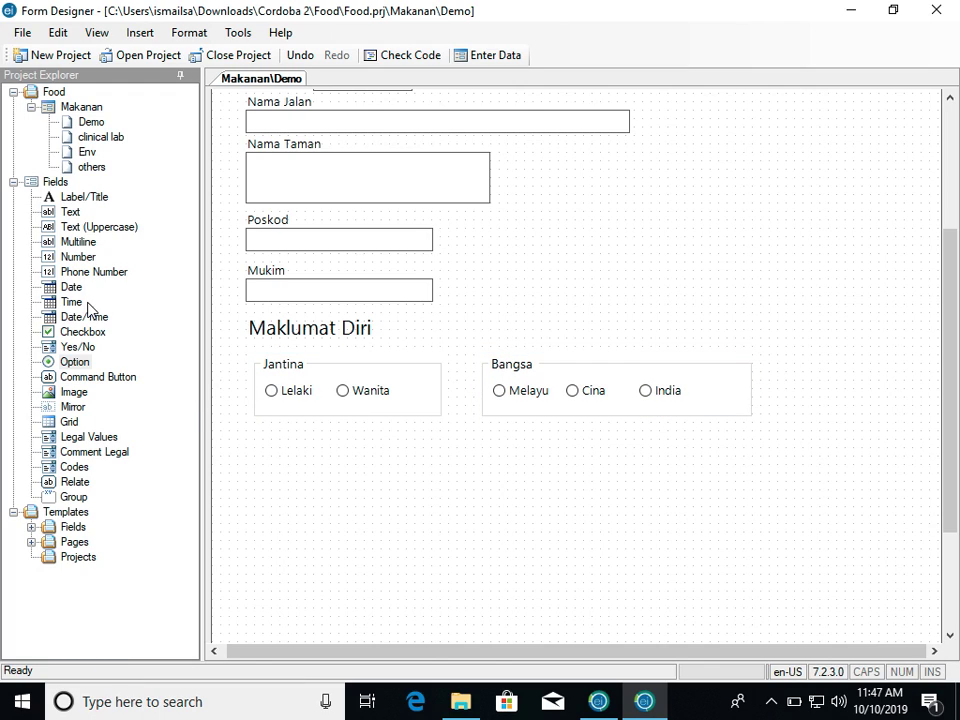
# Add an option field named Taraf Pendidikan with the choices SPM Kebawah and Diploma Ke Atas, placed below Jantina.
pyautogui.moveTo(70, 361); pyautogui.dragTo(307, 443)
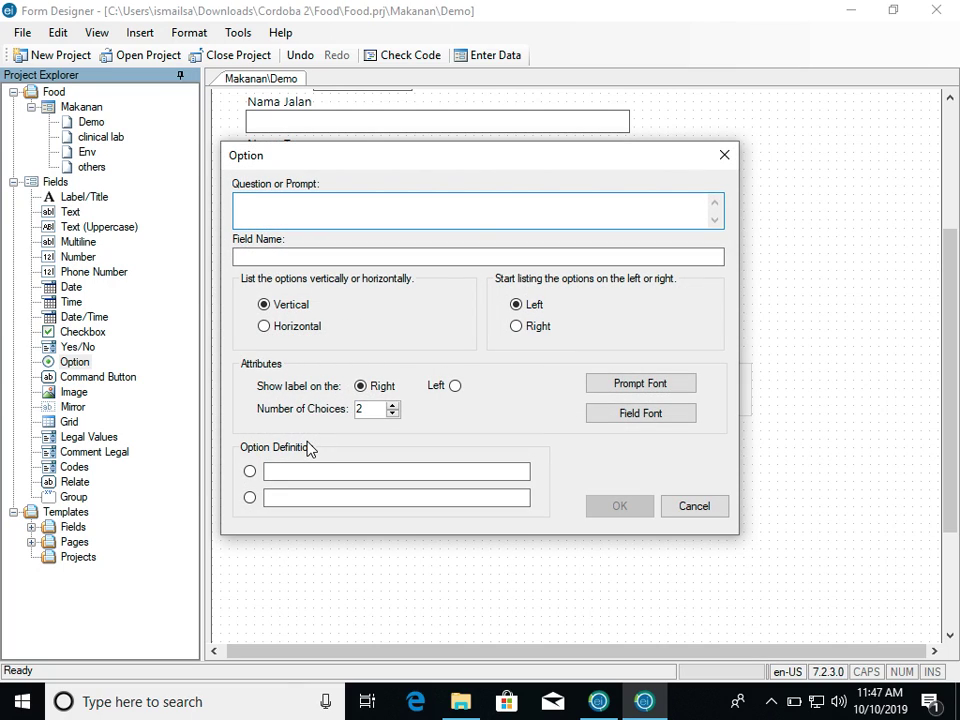
pyautogui.write('Taraf Pendidikan')
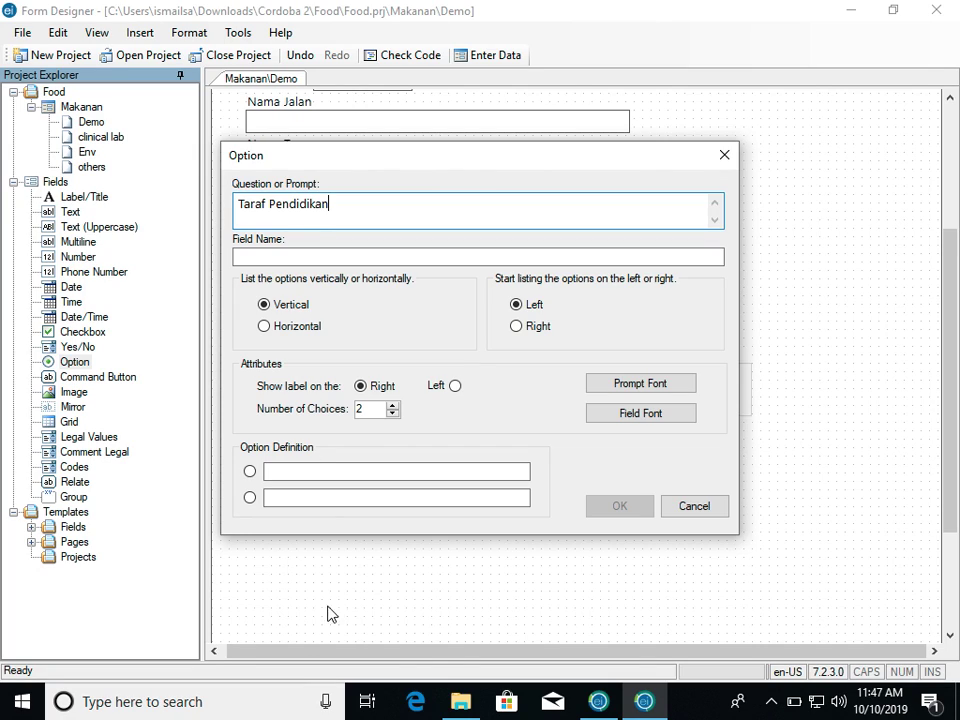
pyautogui.click(345, 470)
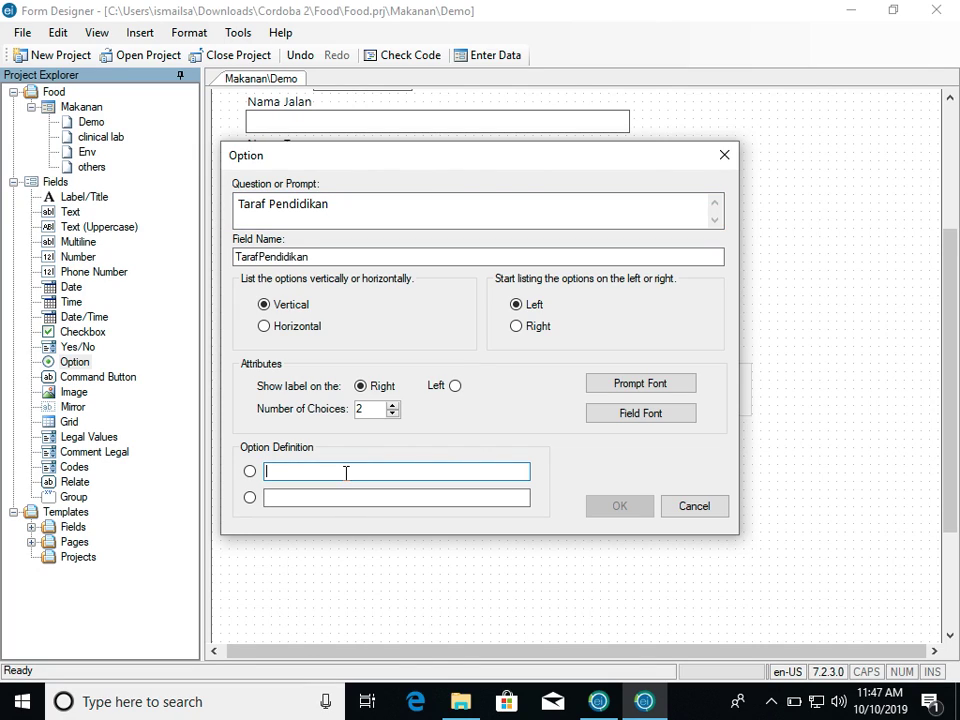
pyautogui.write('SPM Kebawah')
pyautogui.click(396, 497)
pyautogui.write('D')
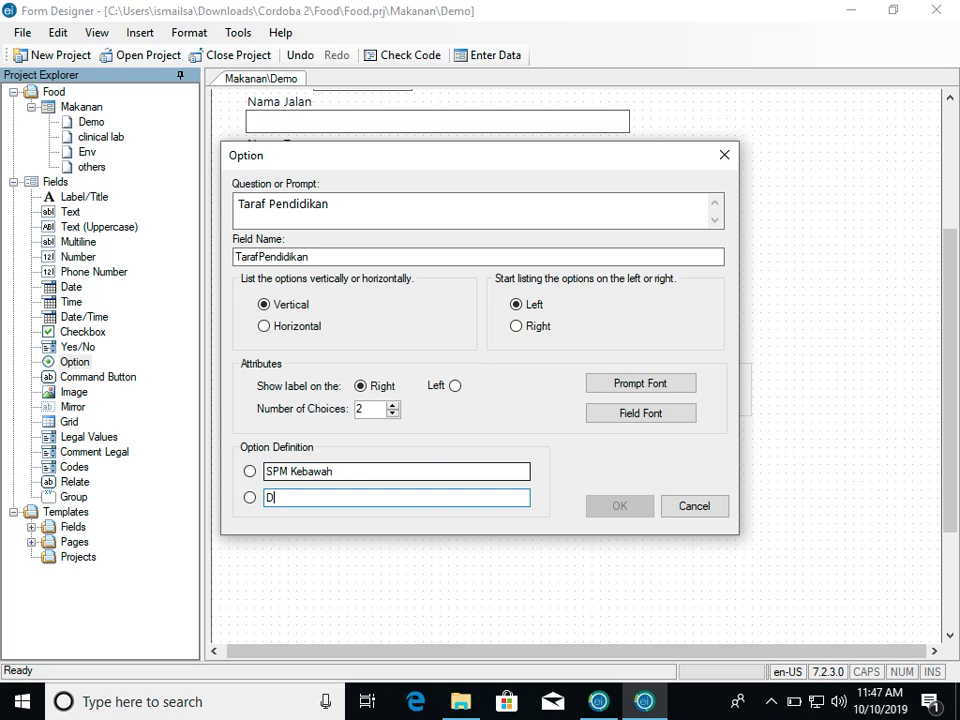
pyautogui.write('iploma Ke Atas')
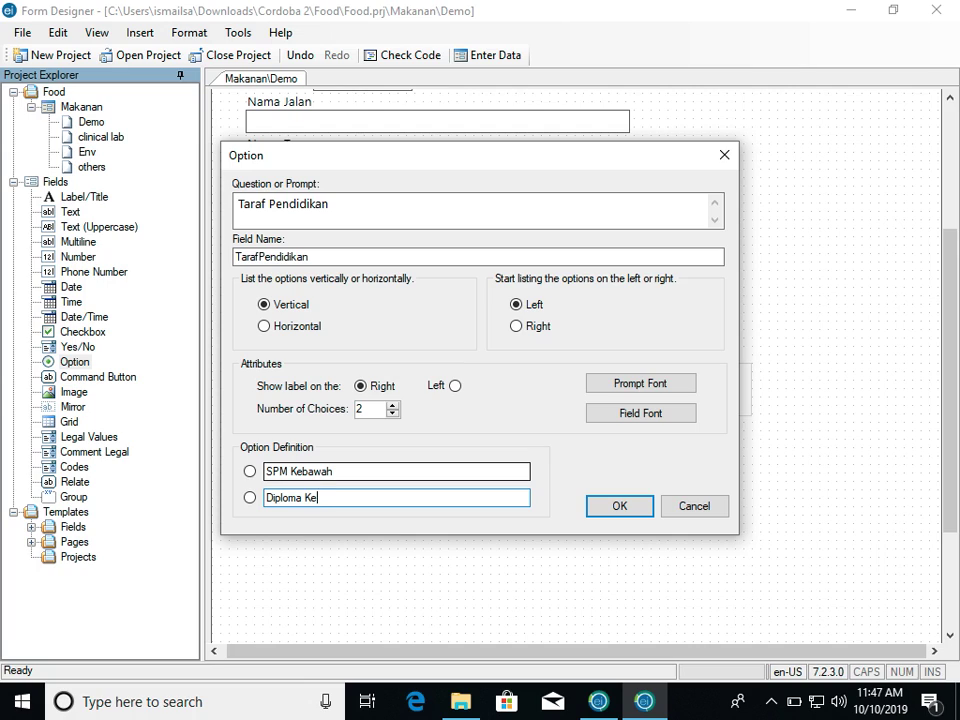
pyautogui.click(611, 506)
pyautogui.moveTo(396, 460); pyautogui.dragTo(352, 452)
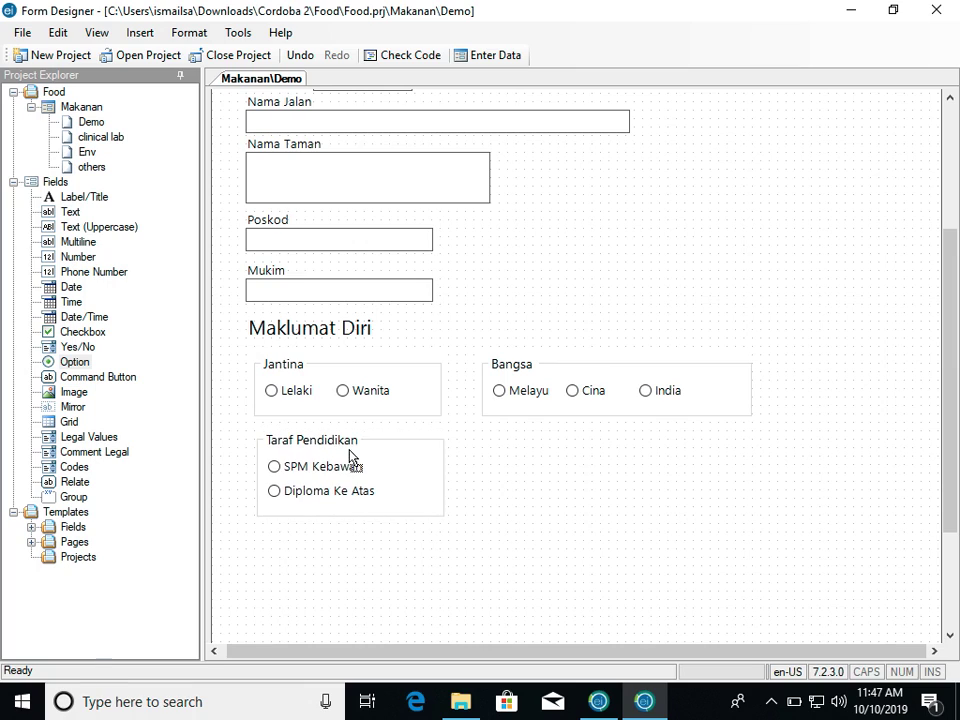
# Add an option field named Status Perkahwinan below Bangsa with three choices: Bujang, Berkahwin and Janda/ Duda.
pyautogui.click(75, 361)
pyautogui.click(491, 462)
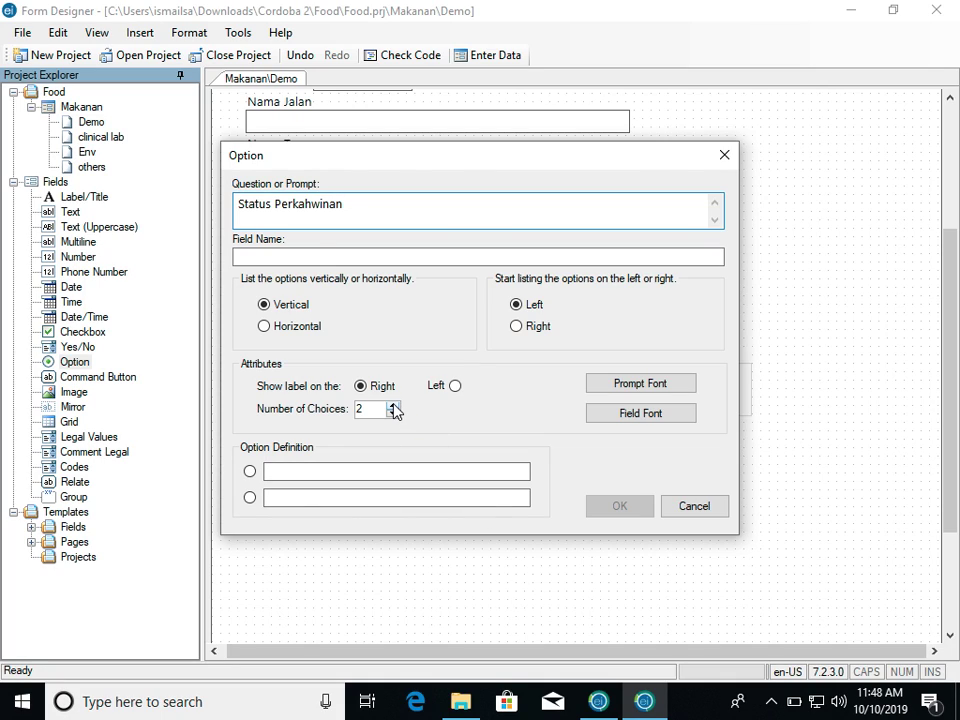
pyautogui.click(393, 405)
pyautogui.click(349, 471)
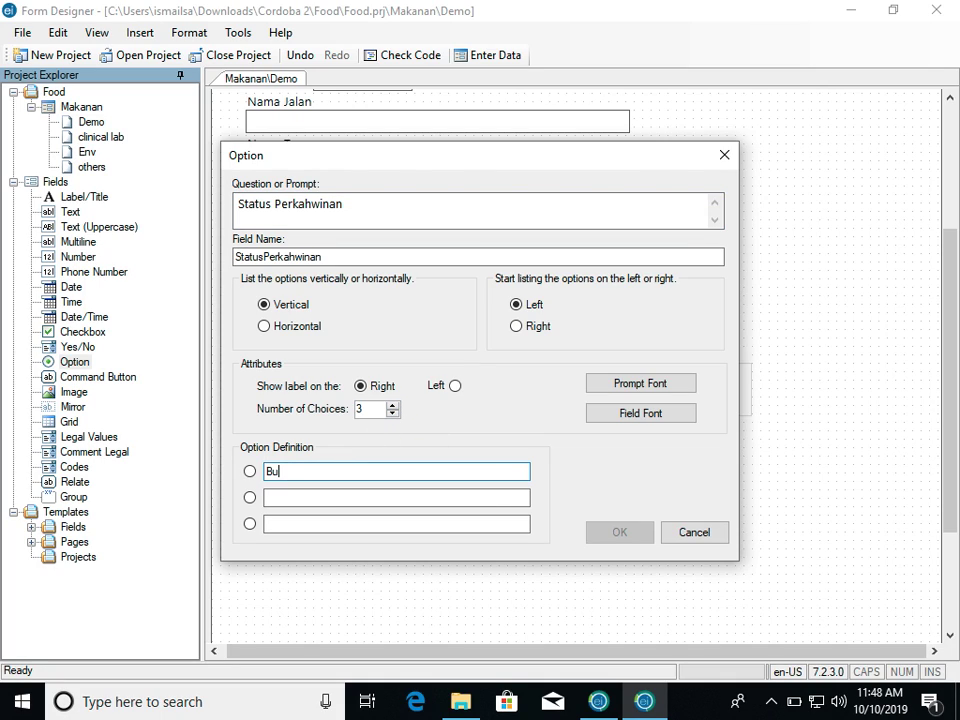
pyautogui.write('Bujang')
pyautogui.press('Tab')
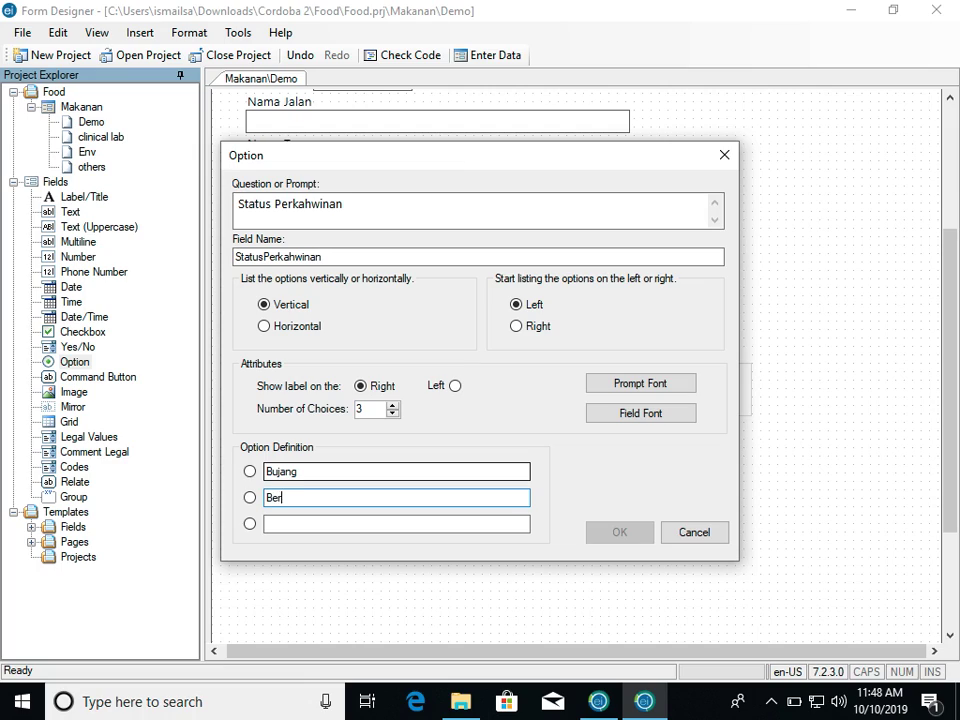
pyautogui.write('Janda/ Duda')
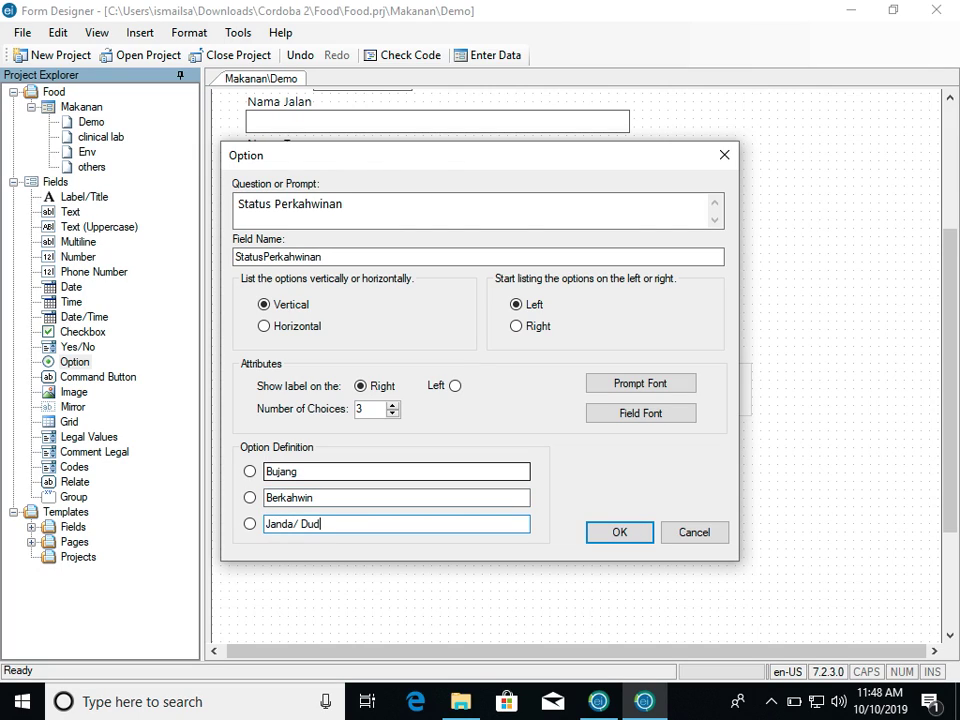
pyautogui.click(600, 528)
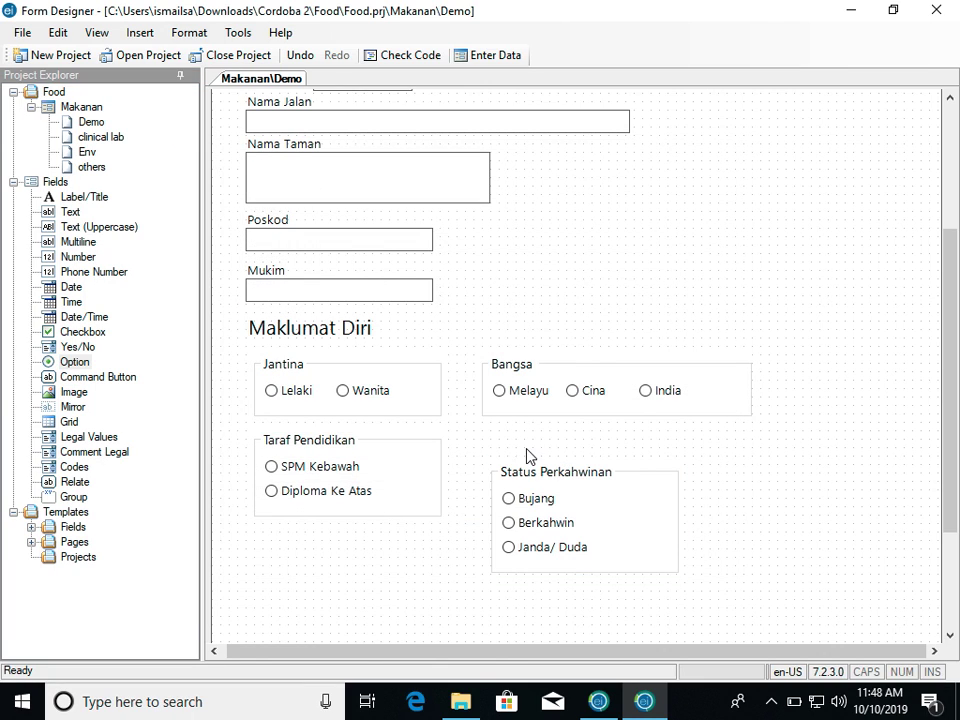
# Move the Status Perkahwinan field up so it lines up with the Taraf Pendidikan field.
pyautogui.click(557, 510)
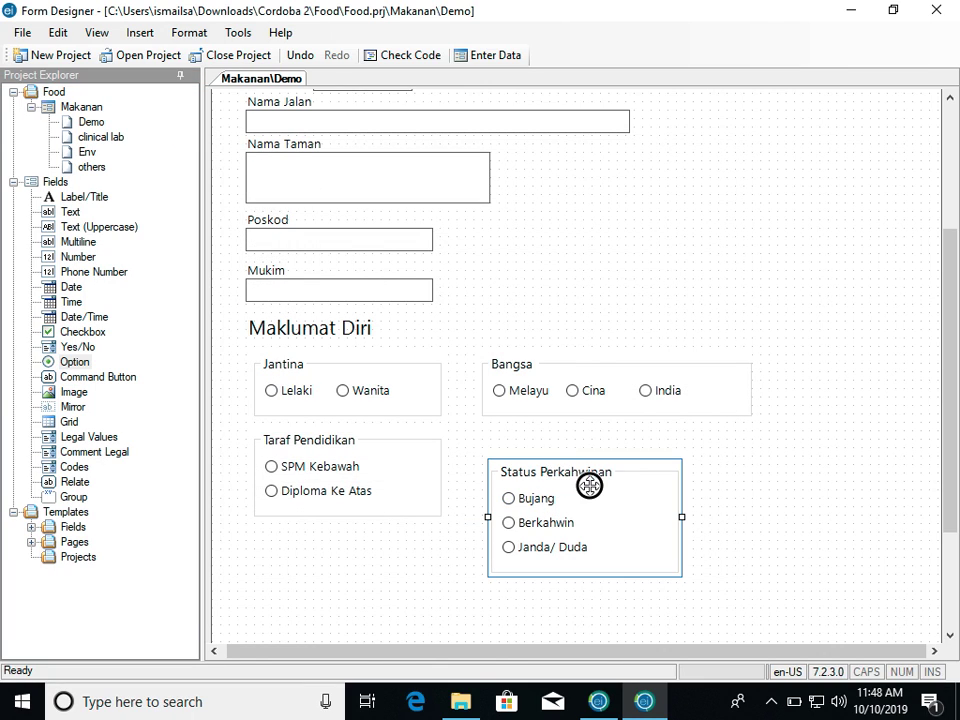
pyautogui.moveTo(589, 481); pyautogui.dragTo(585, 452)
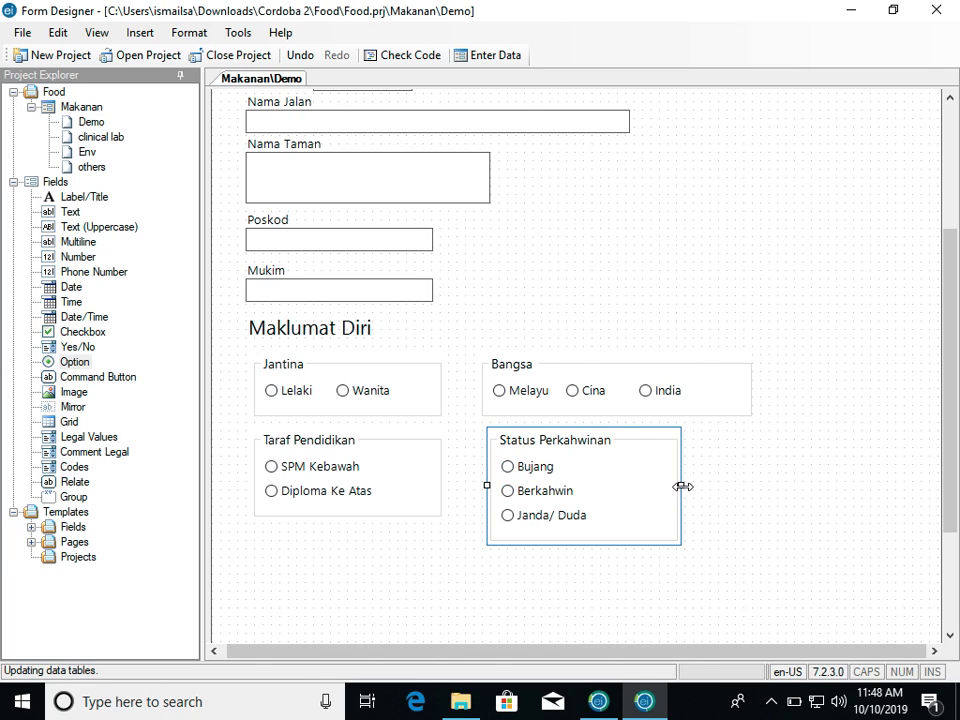
pyautogui.click(566, 568)
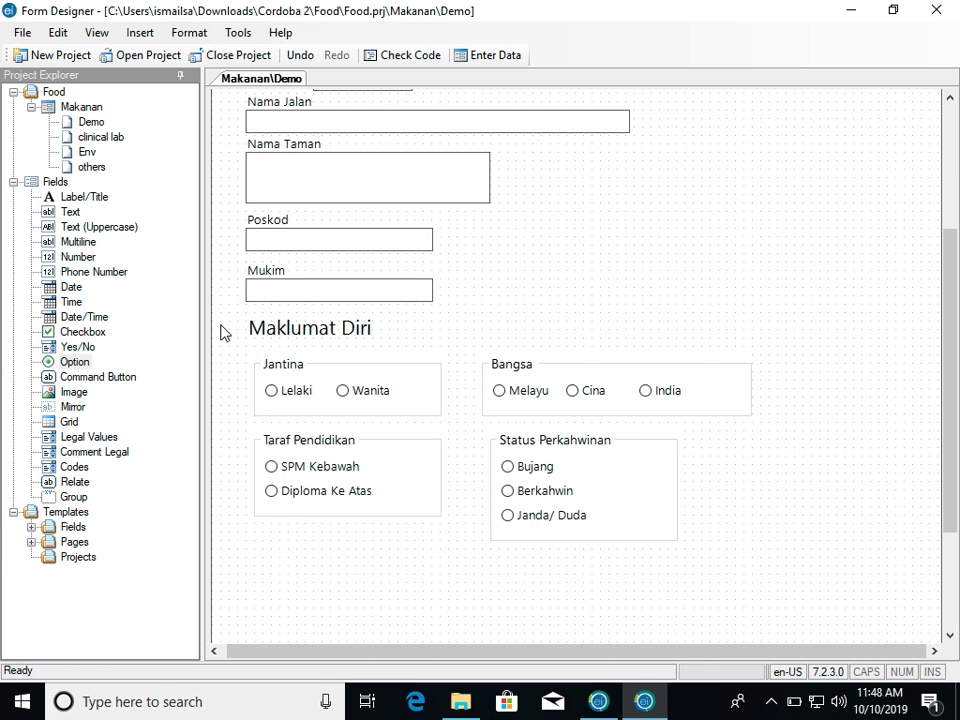
# Add a number field with the prompt "Umur (Tahun)" and field name UmurTahun, placed below Taraf Pendidikan.
pyautogui.moveTo(83, 368); pyautogui.dragTo(321, 542)
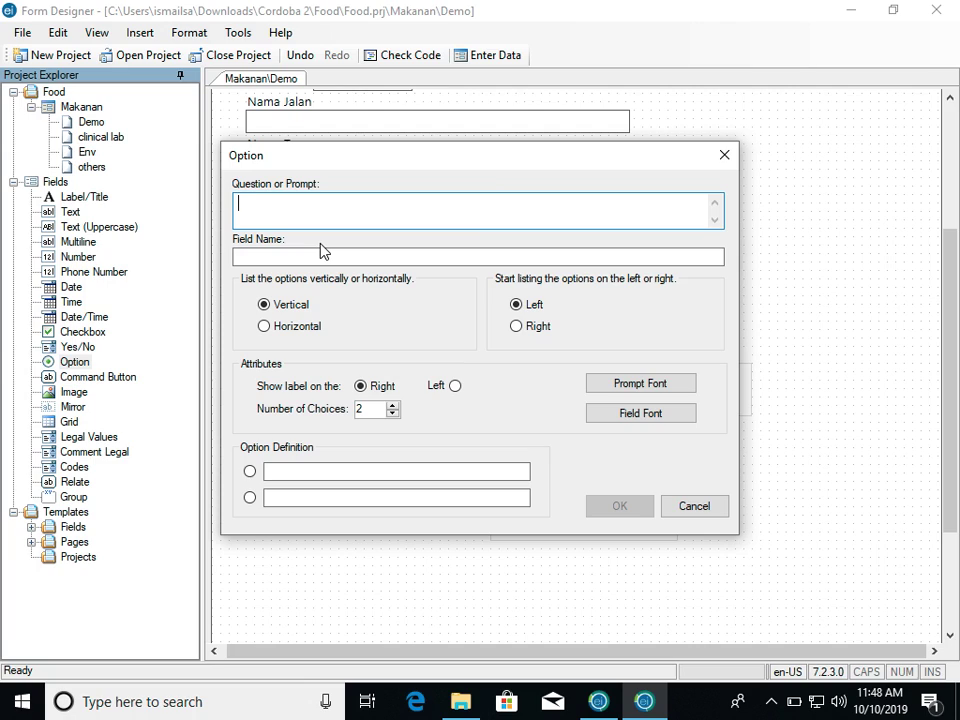
pyautogui.click(696, 506)
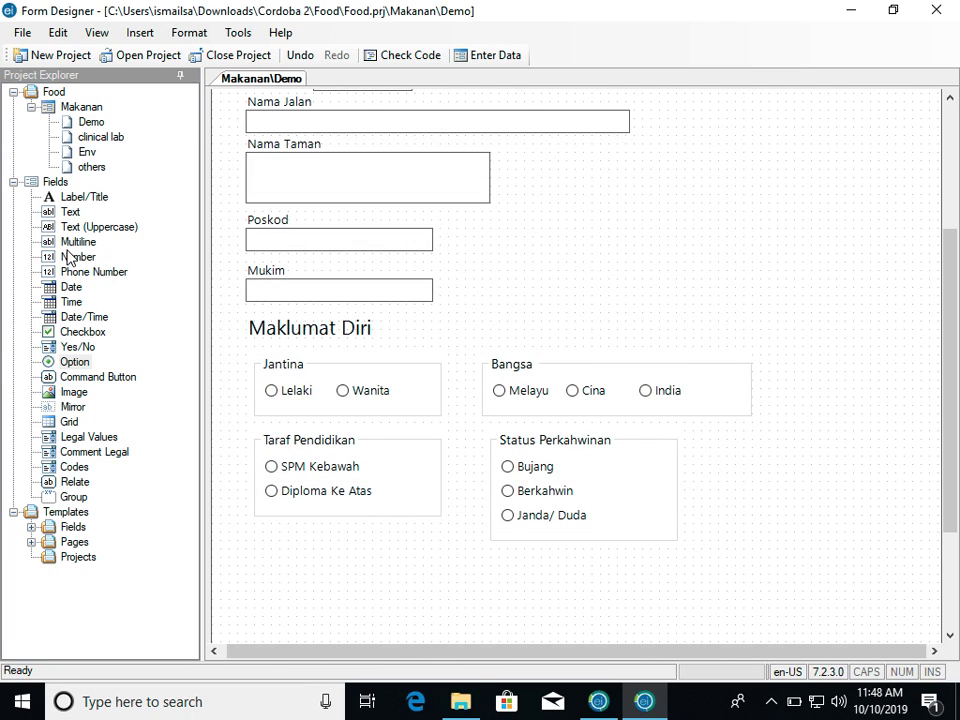
pyautogui.moveTo(70, 258); pyautogui.dragTo(358, 577)
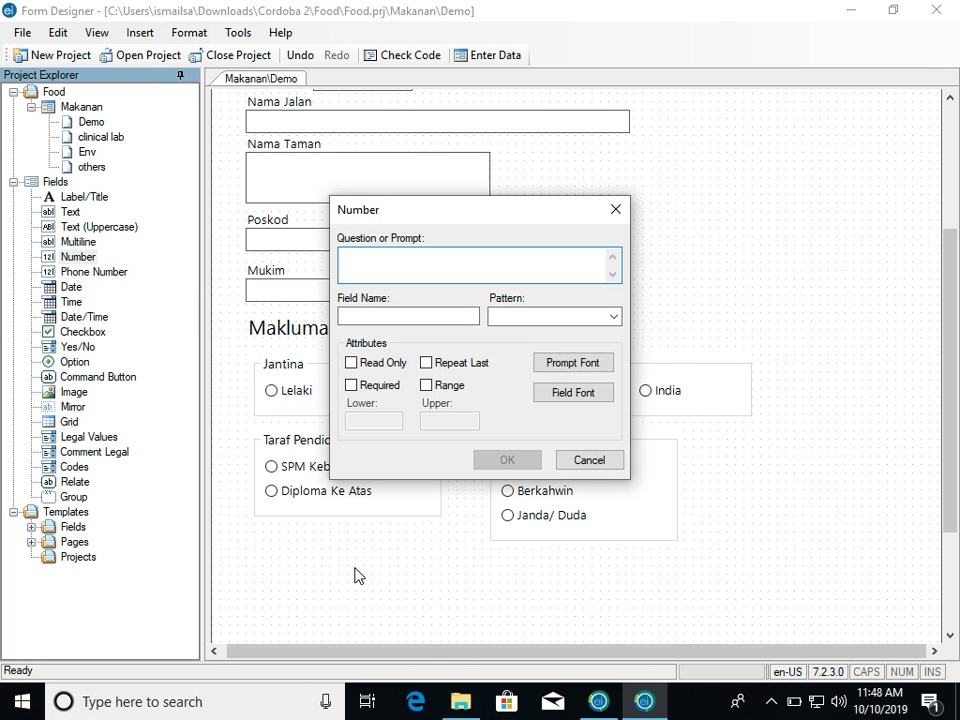
pyautogui.write('Umur (Tahun')
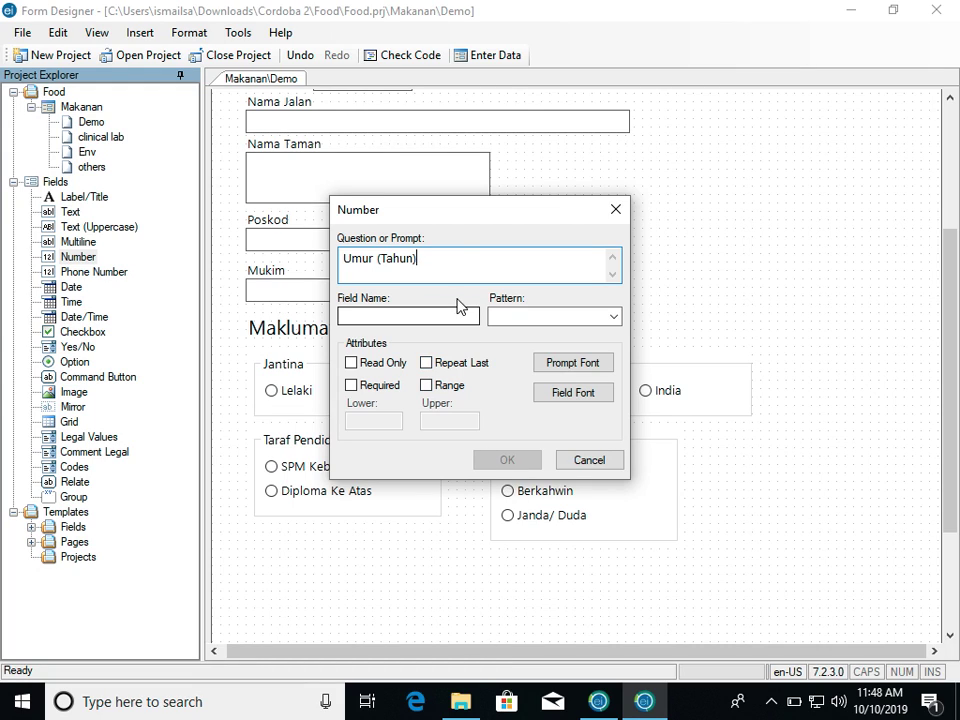
pyautogui.click(456, 314)
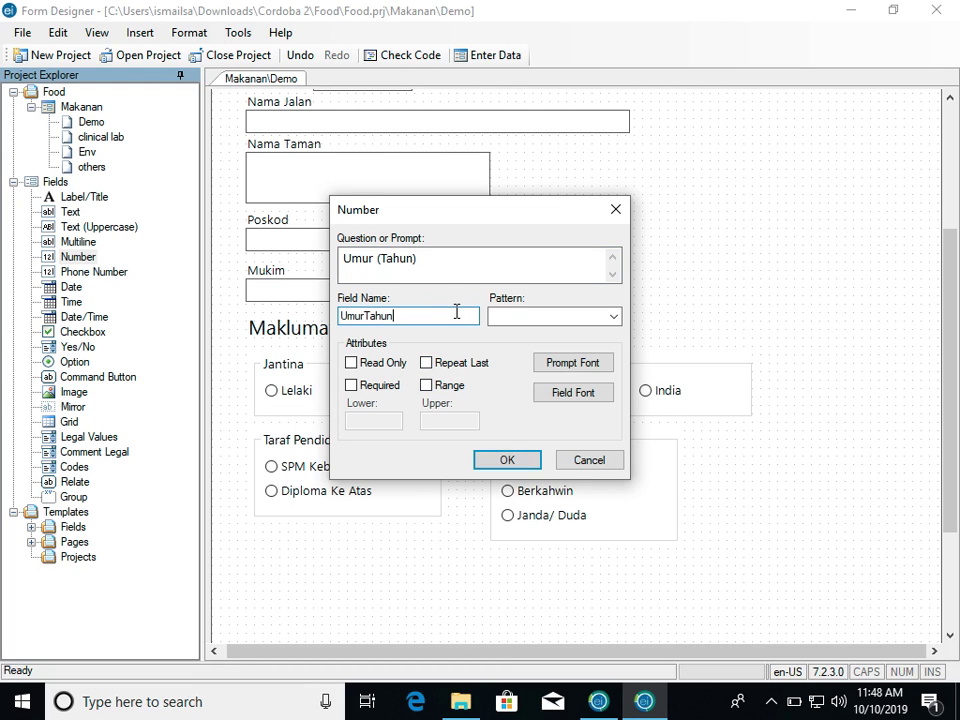
pyautogui.click(508, 460)
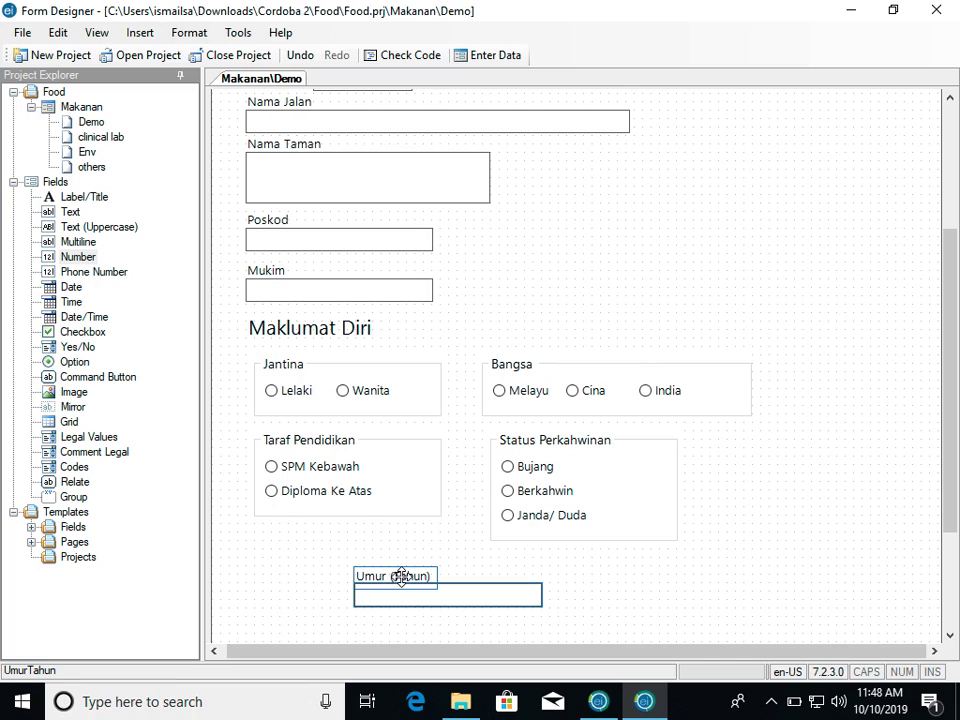
pyautogui.moveTo(400, 576); pyautogui.dragTo(346, 581)
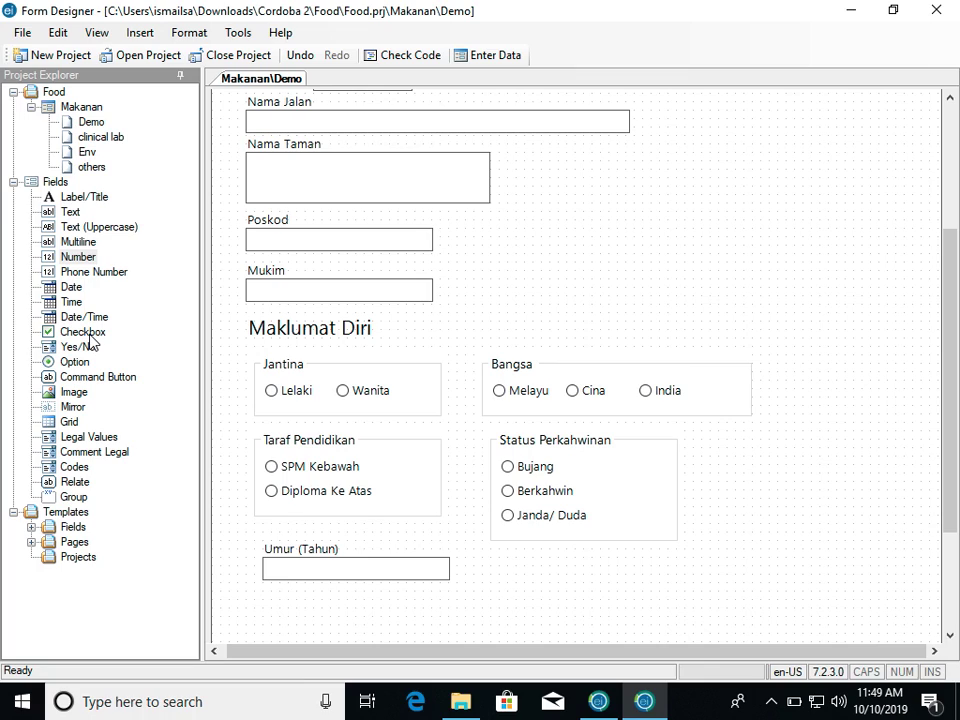
# Place an option field named Premis below Umur (Tahun), with Sekolah/ Institusi and Kedai as its first two choices.
pyautogui.click(429, 450)
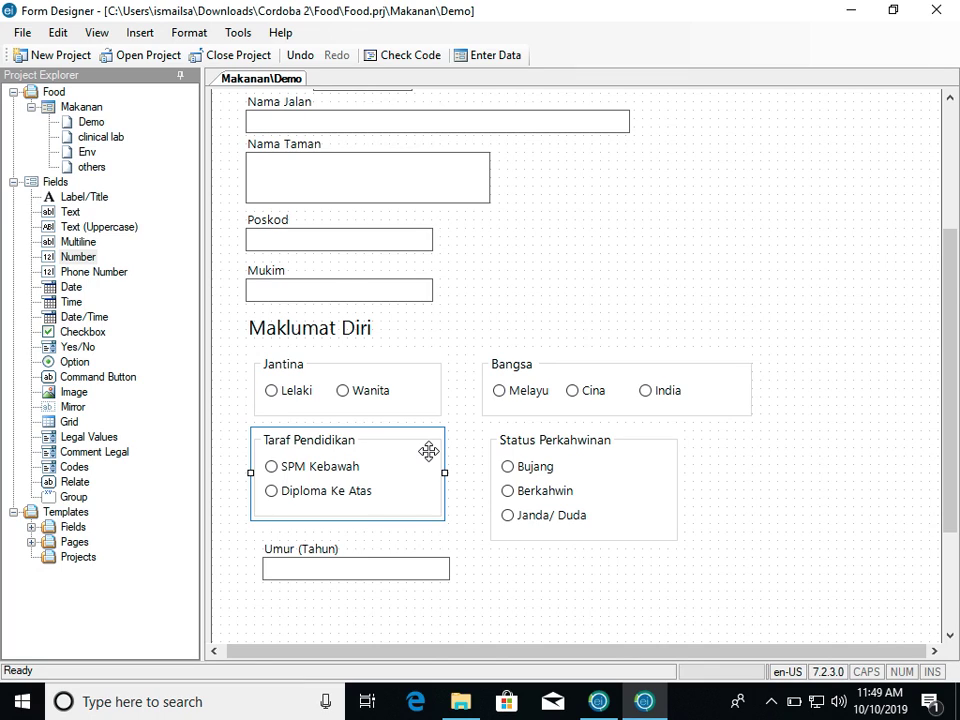
pyautogui.scroll(-2, 429, 450)
pyautogui.click(428, 452)
pyautogui.click(315, 527)
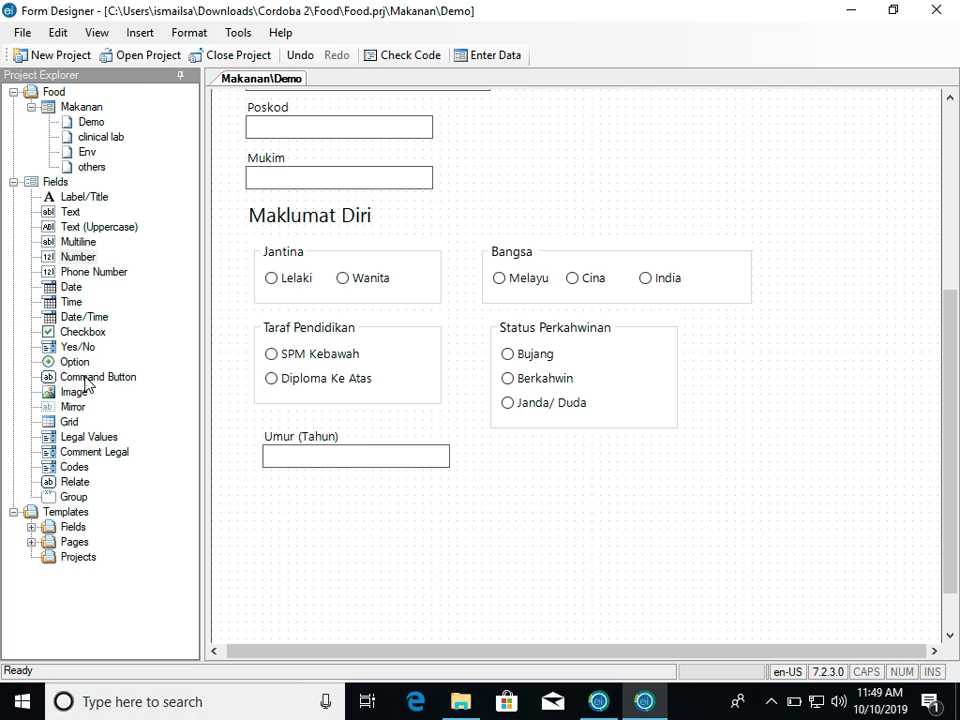
pyautogui.moveTo(77, 365); pyautogui.dragTo(325, 513)
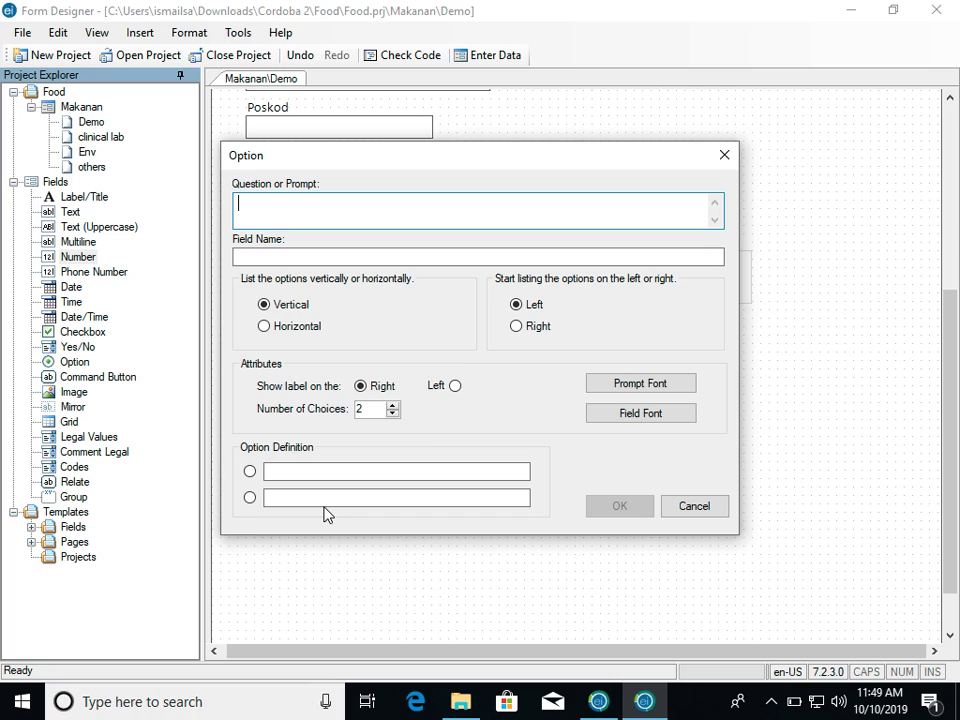
pyautogui.write('Premis')
pyautogui.click(335, 470)
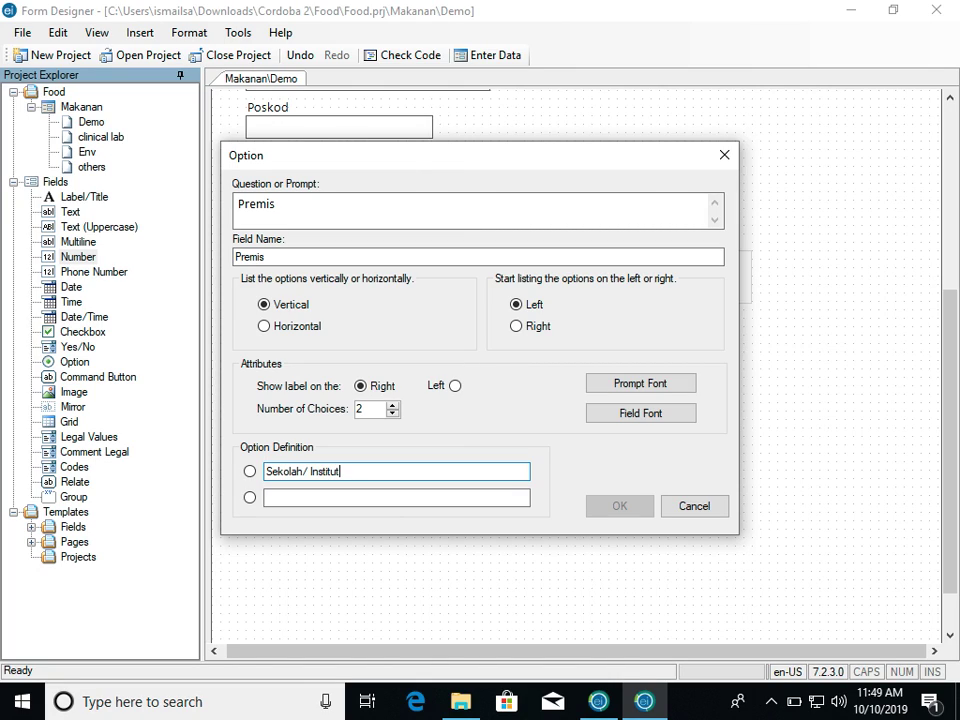
pyautogui.write('Sekolah/ Institusi')
pyautogui.press('Tab')
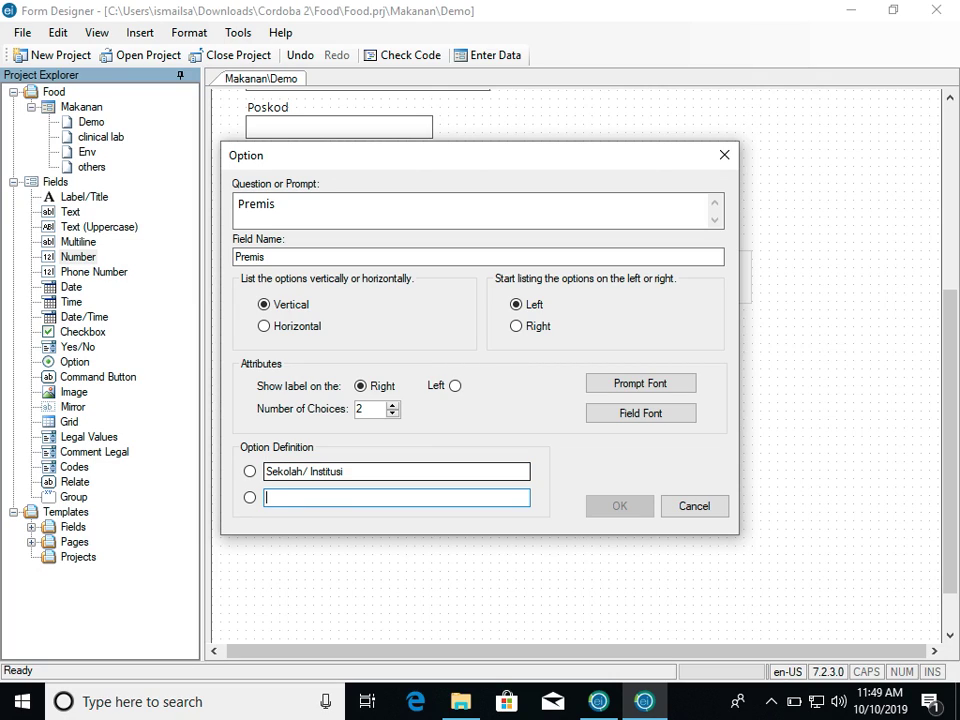
pyautogui.write('Kedai')
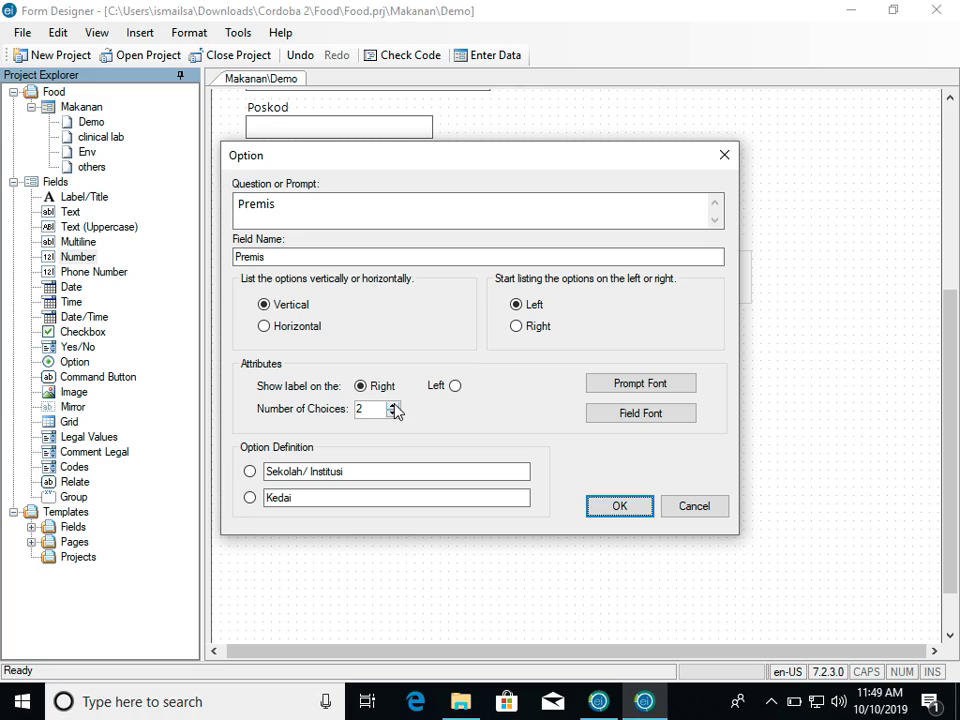
# Include Restoran as a third choice, save the Premis field, and align it beneath the Umur (Tahun) field.
pyautogui.click(393, 406)
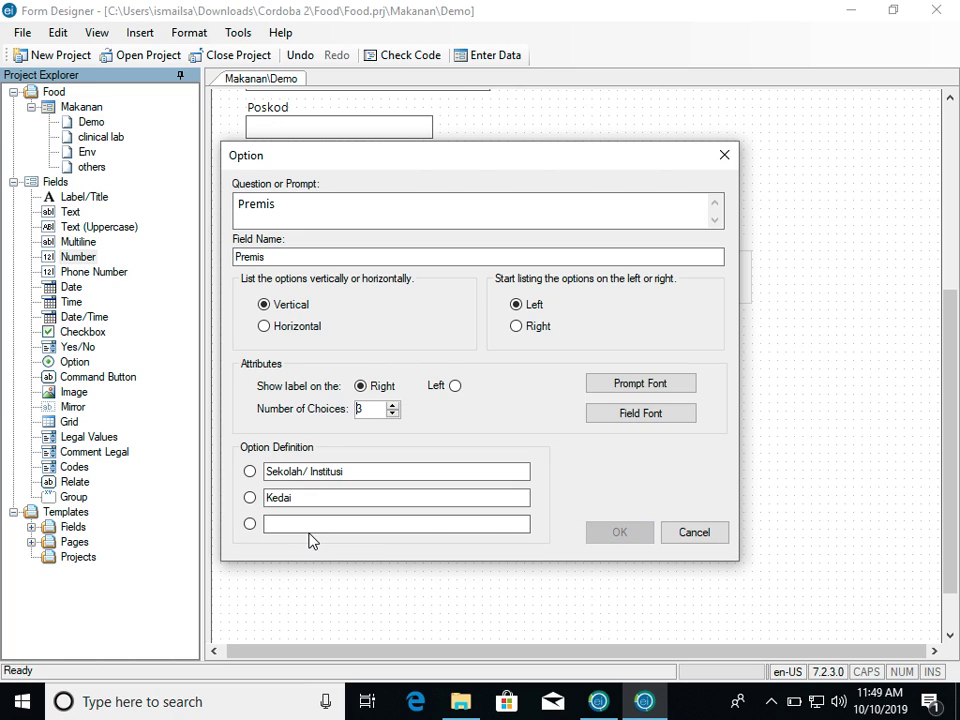
pyautogui.click(311, 520)
pyautogui.write('Restoran')
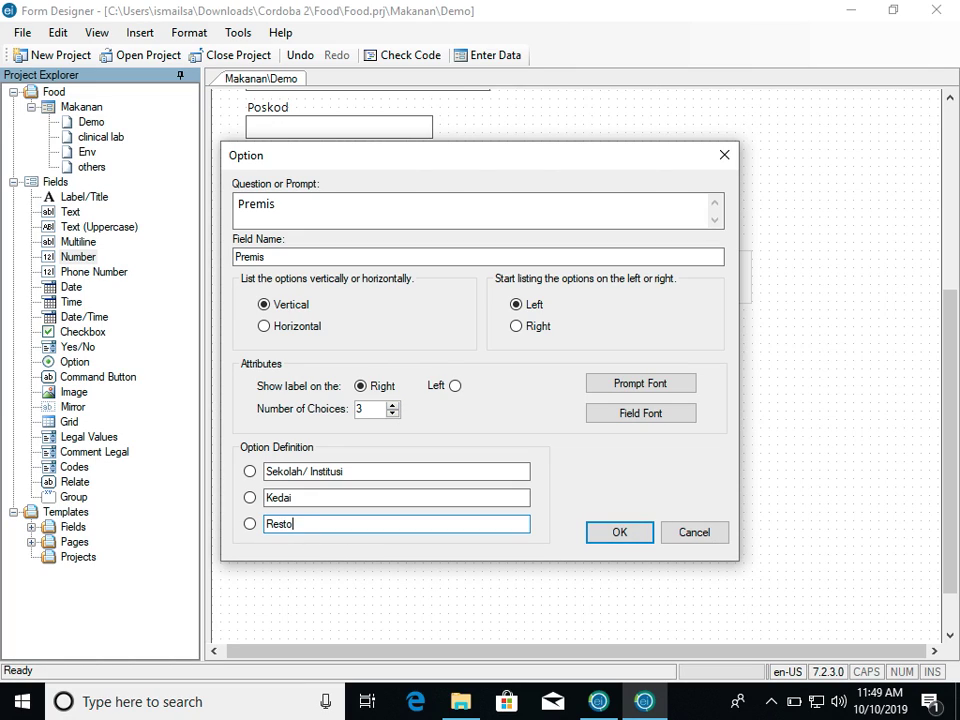
pyautogui.click(618, 538)
pyautogui.moveTo(456, 510); pyautogui.dragTo(373, 491)
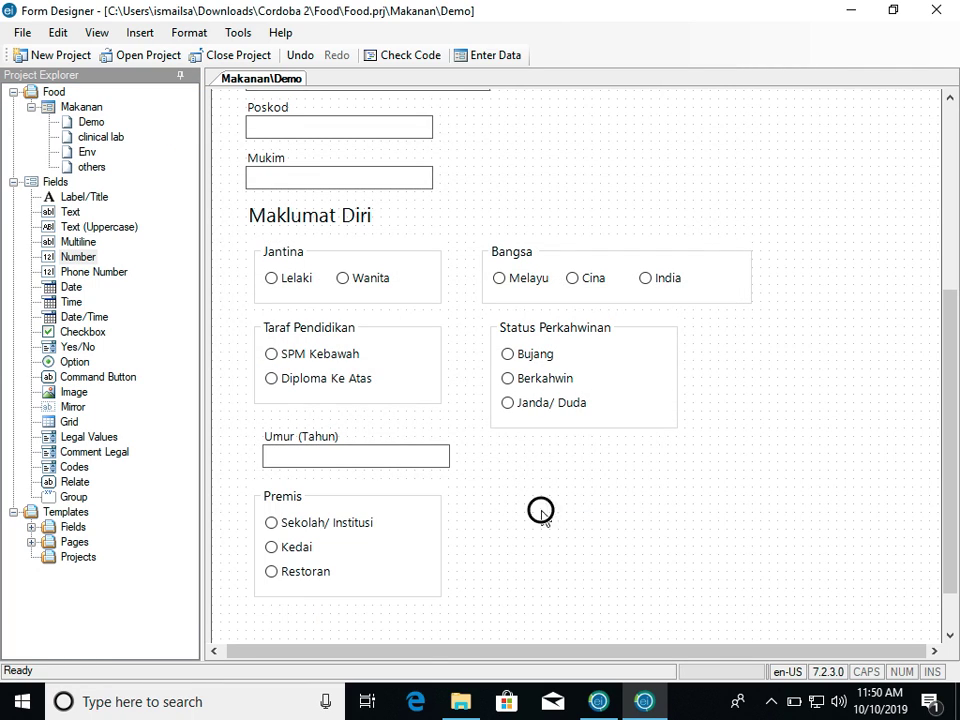
# Consult the premises types on the pkdkt.com form in Safari, and add Majlis/ Event as a fourth choice of the Premis field.
pyautogui.hotkey('ctrl', 'Left')
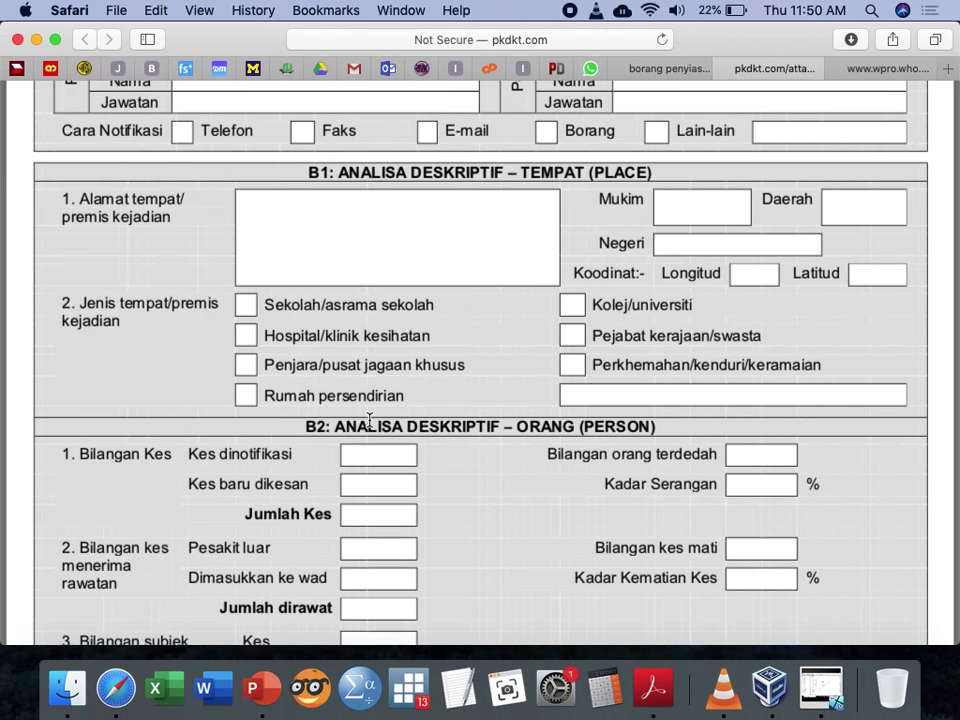
pyautogui.hotkey('ctrl', 'Right')
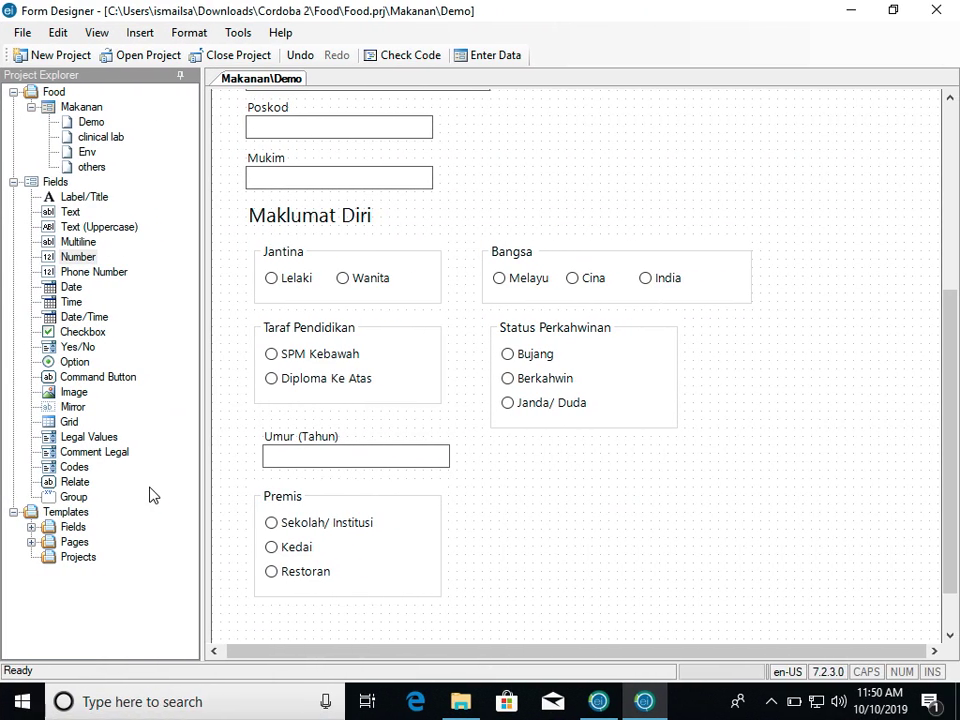
pyautogui.click(406, 542)
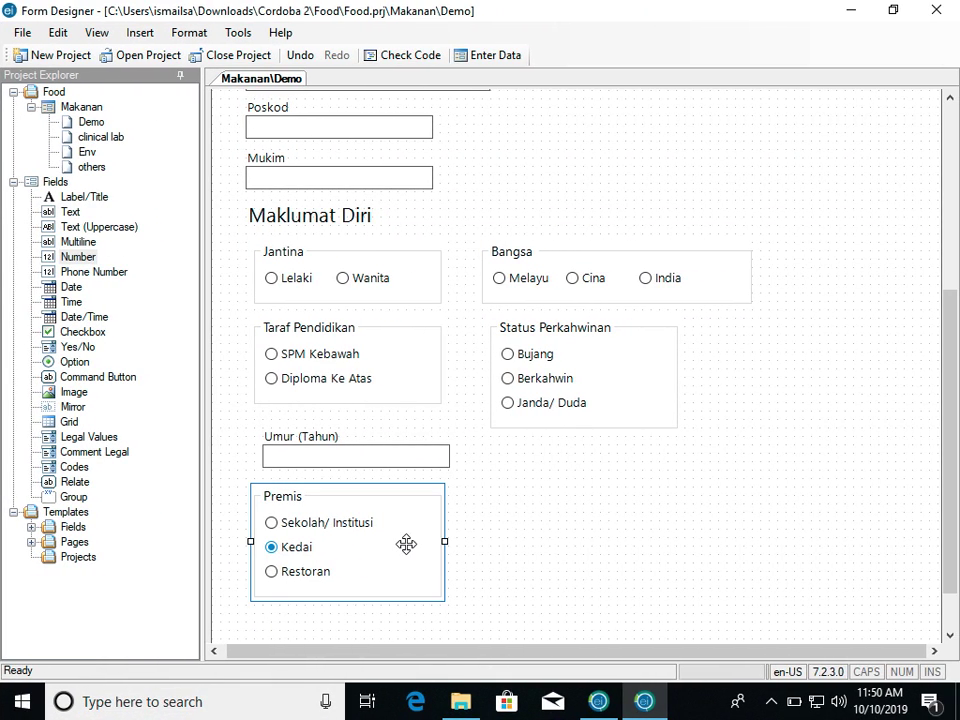
pyautogui.rightClick(418, 500)
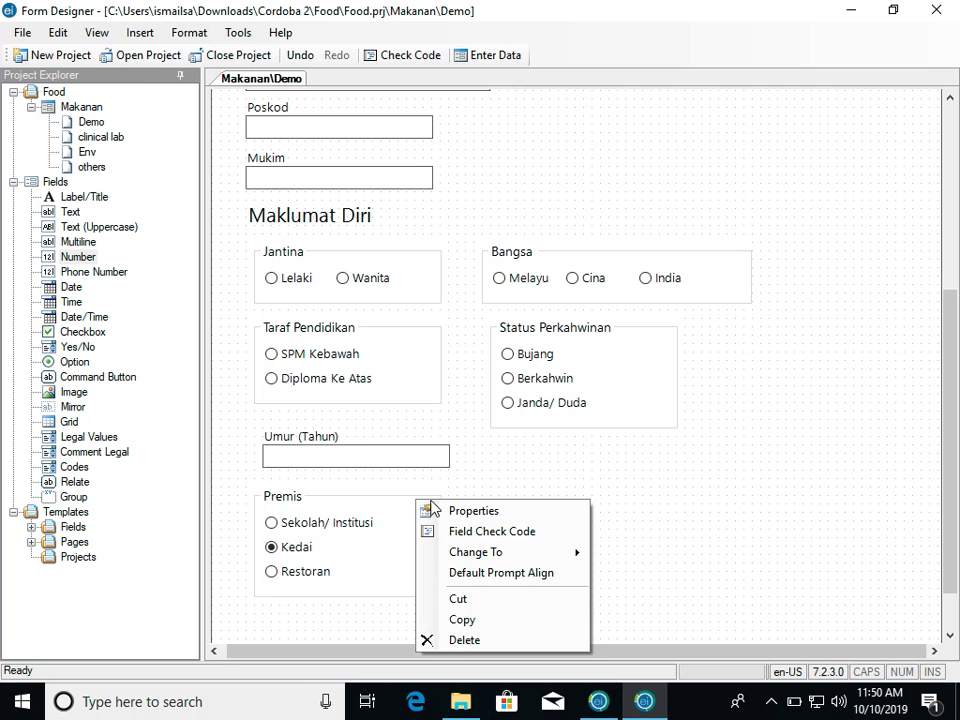
pyautogui.click(436, 509)
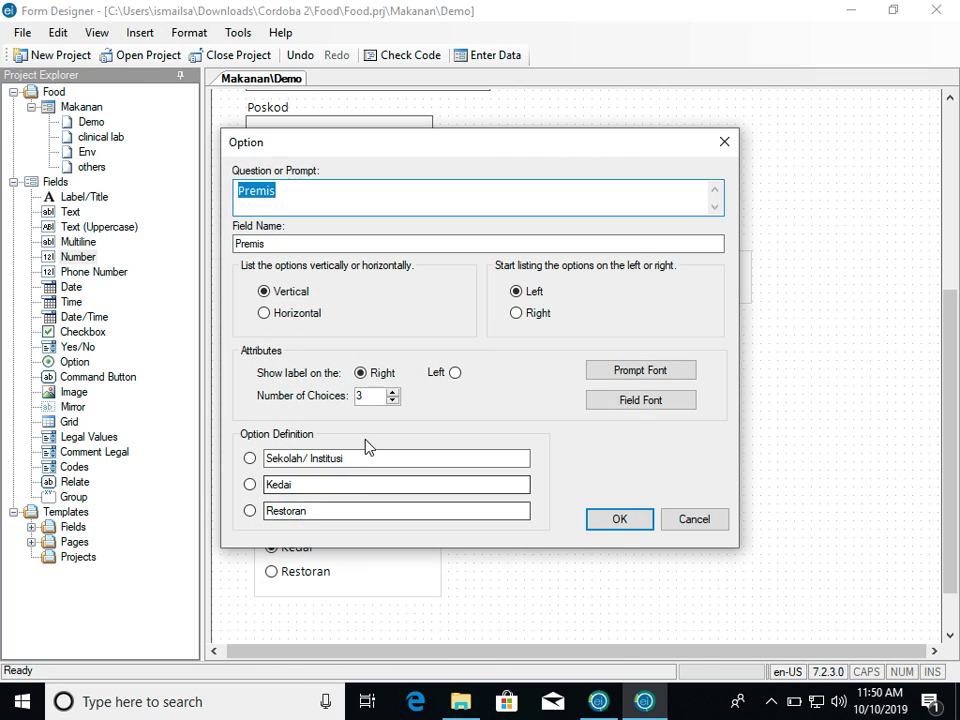
pyautogui.click(392, 393)
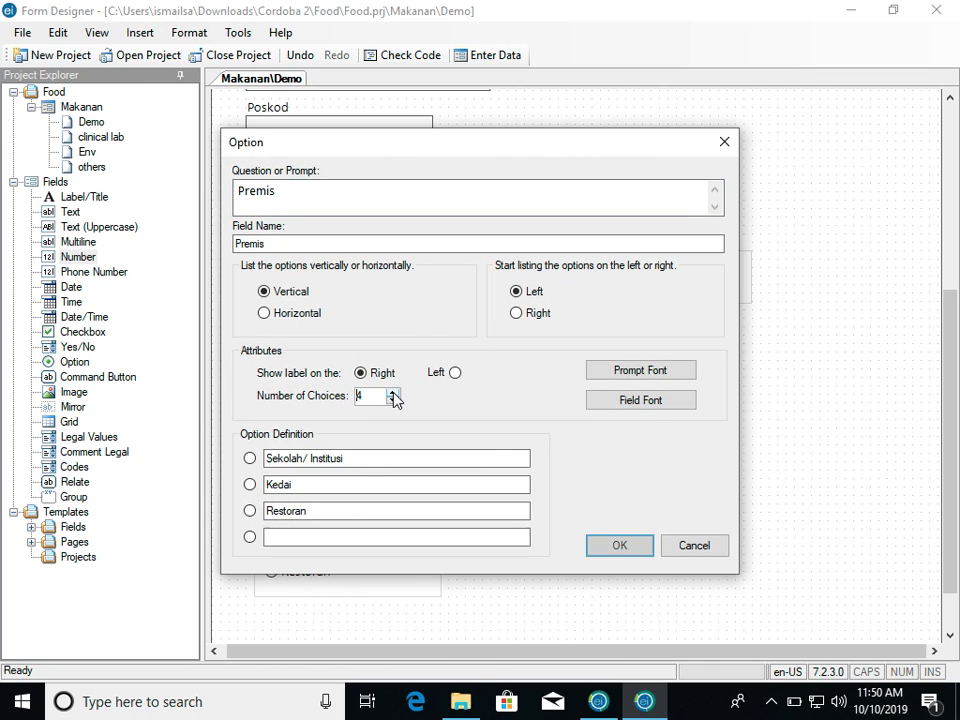
pyautogui.click(326, 538)
pyautogui.write('Majlis')
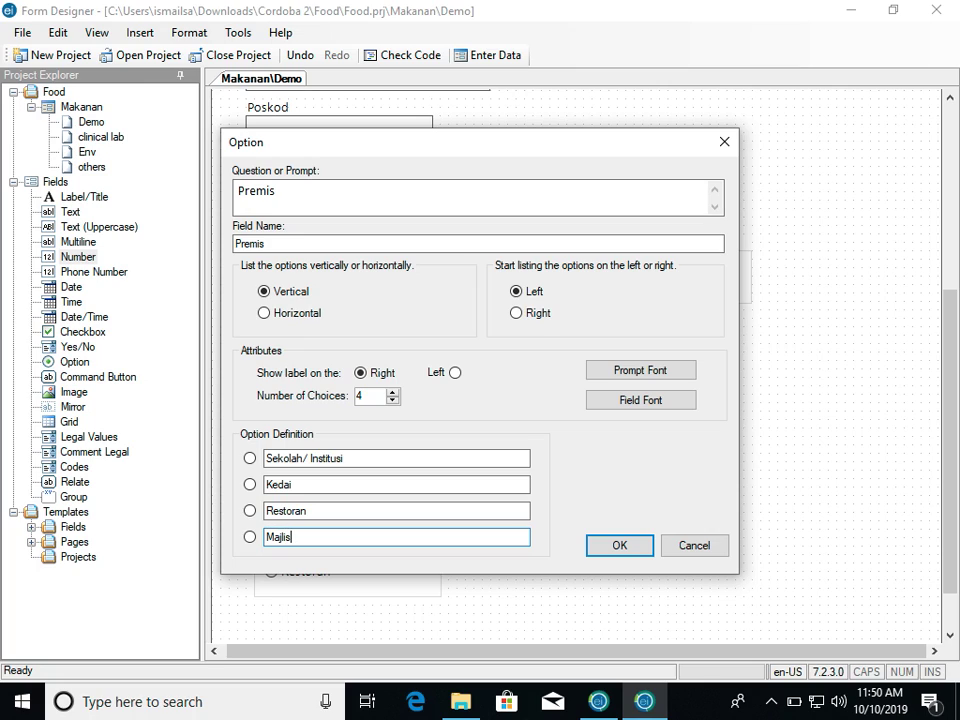
pyautogui.write('/ Event')
pyautogui.click(616, 545)
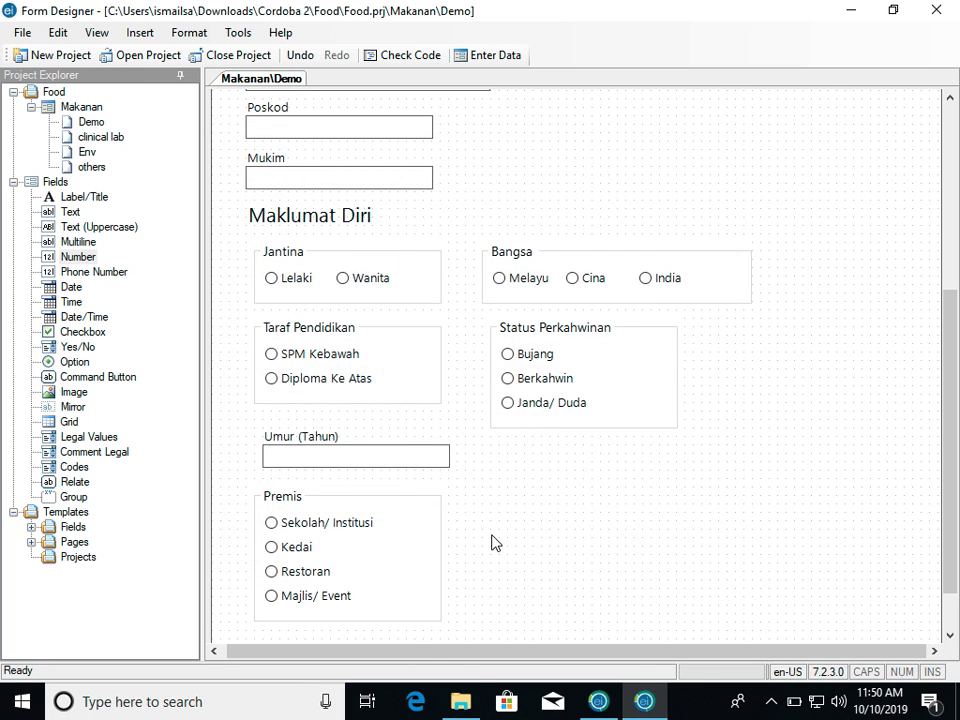
# Review the fields placed on the Demo page and switch to the pkdkt.com reference form in Safari.
pyautogui.click(560, 527)
pyautogui.scroll(-1, 560, 527)
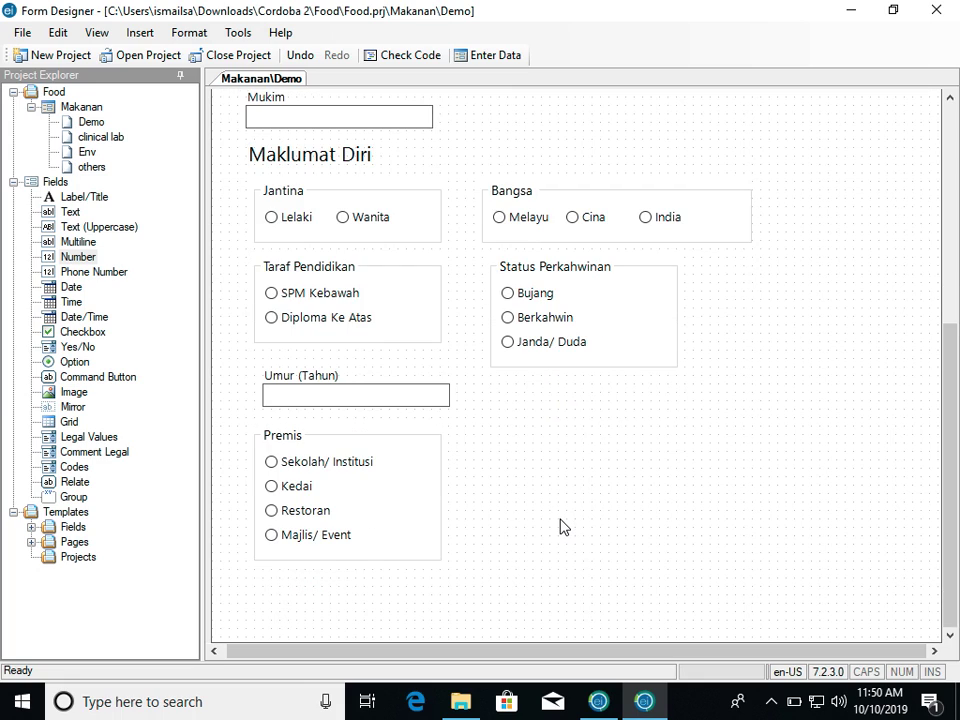
pyautogui.scroll(4, 561, 527)
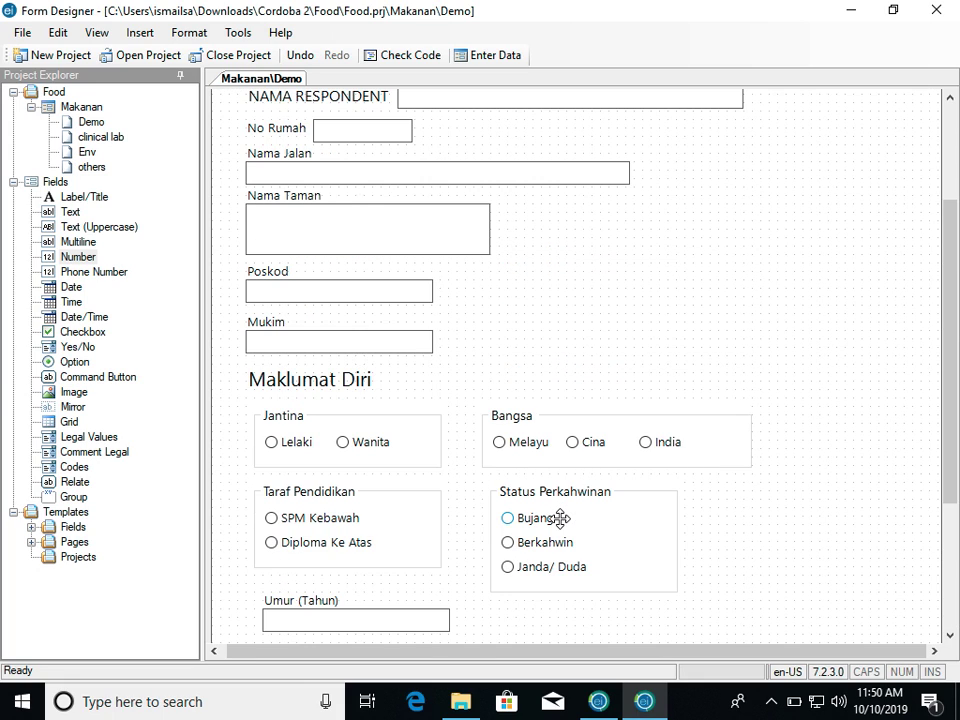
pyautogui.click(671, 429)
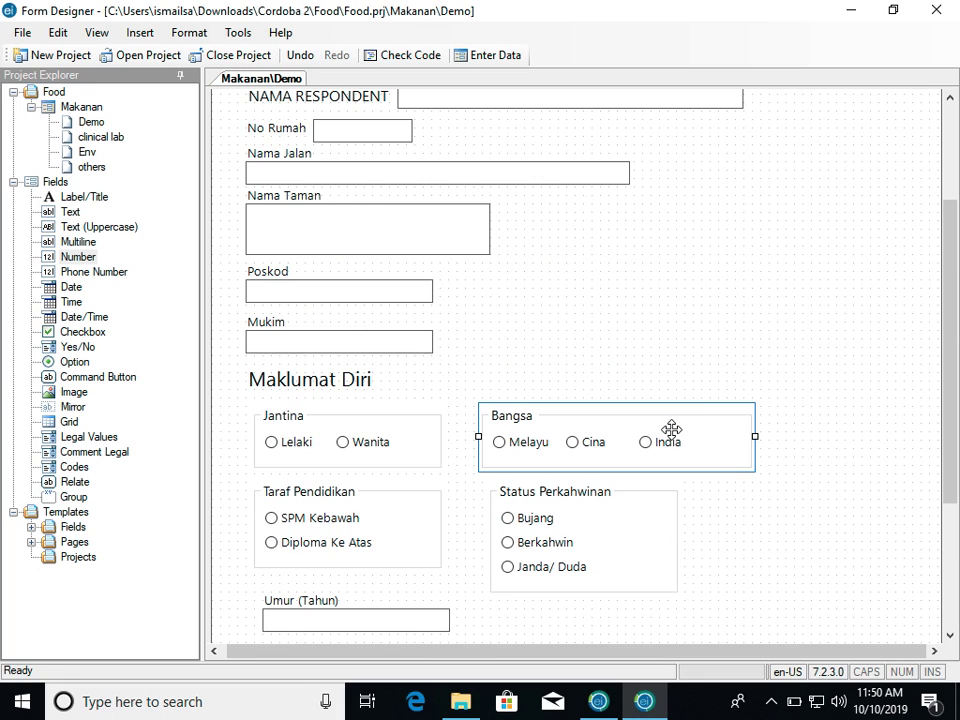
pyautogui.click(714, 306)
pyautogui.hotkey('ctrl', 'Left')
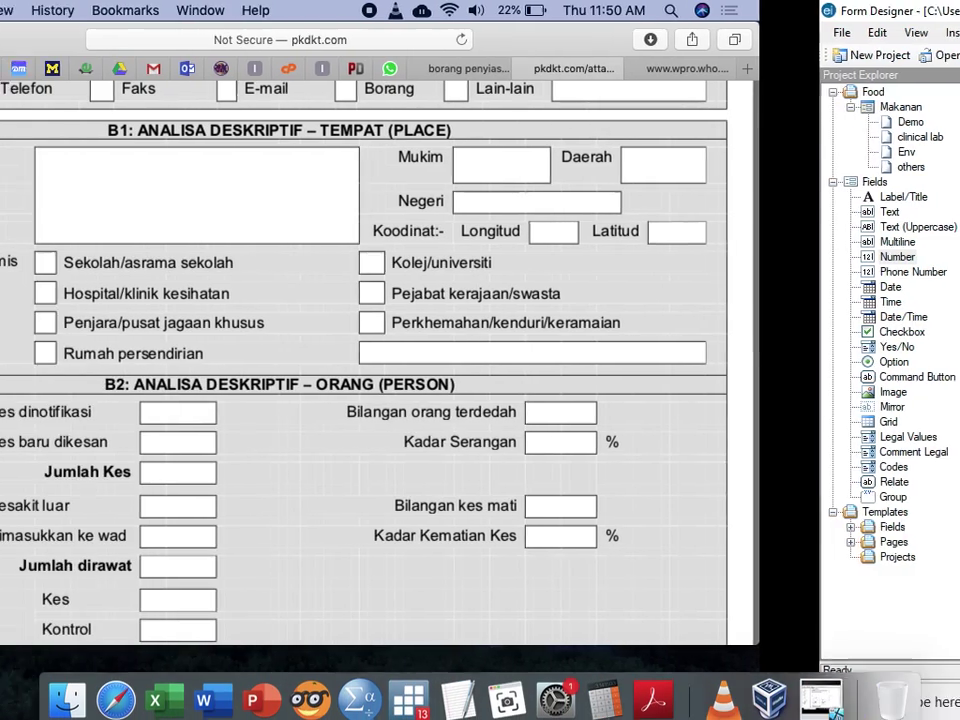